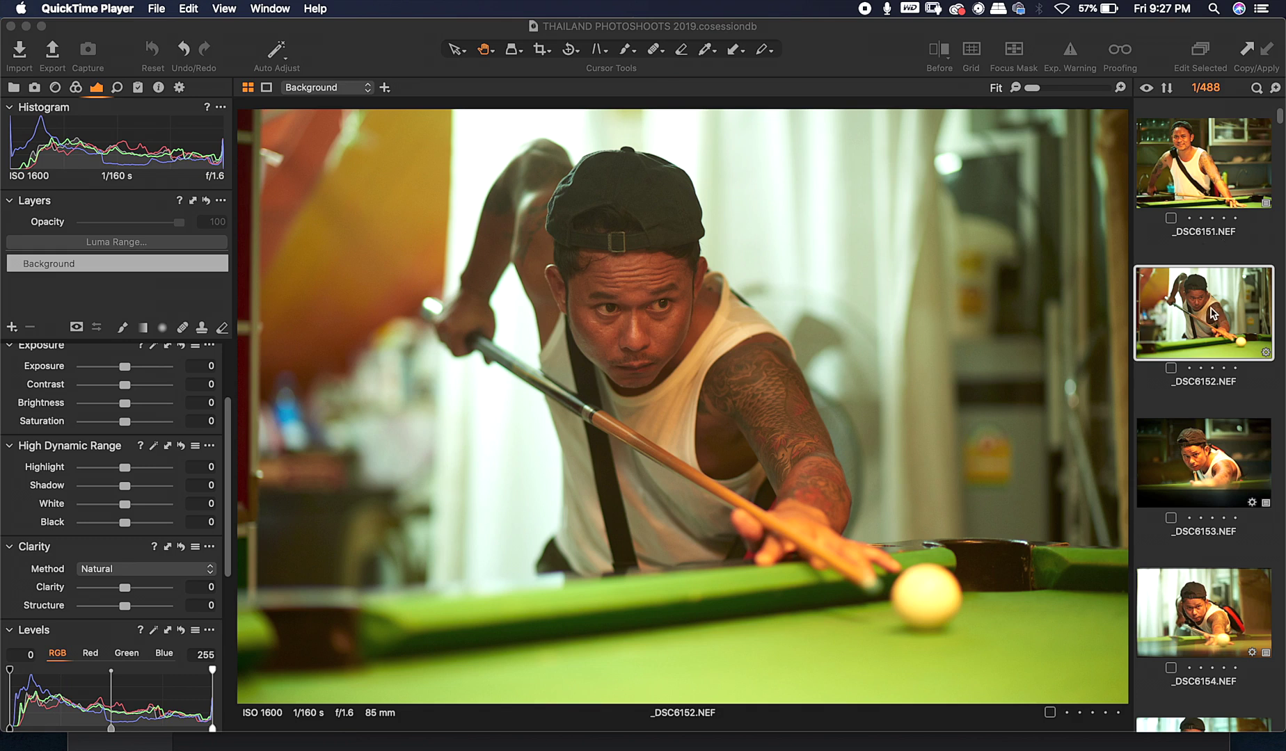
Step: Clone the variant of _DSC6152.NEF and select the cloned second variant for editing
{"action": "right_click", "coordinate": [1206, 308]}
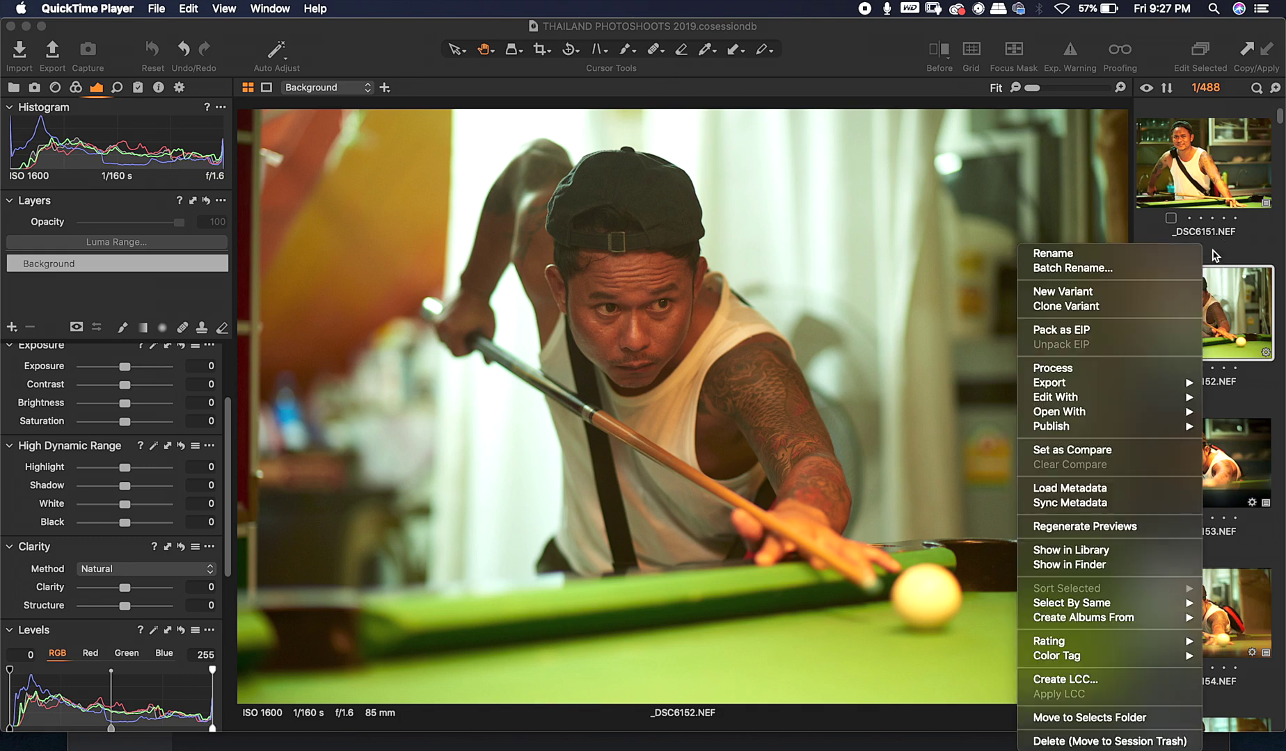
{"action": "left_click", "coordinate": [1078, 308]}
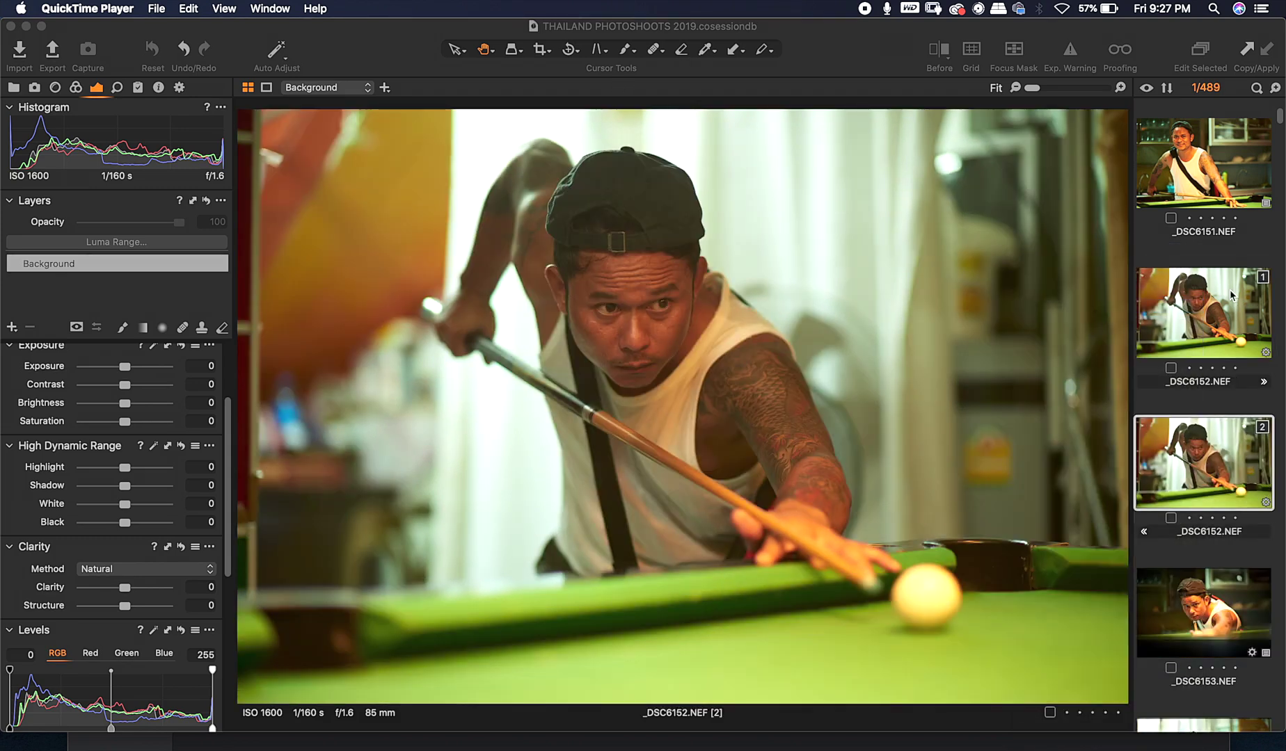
{"action": "left_click", "coordinate": [1230, 298]}
{"action": "left_click", "coordinate": [1223, 458]}
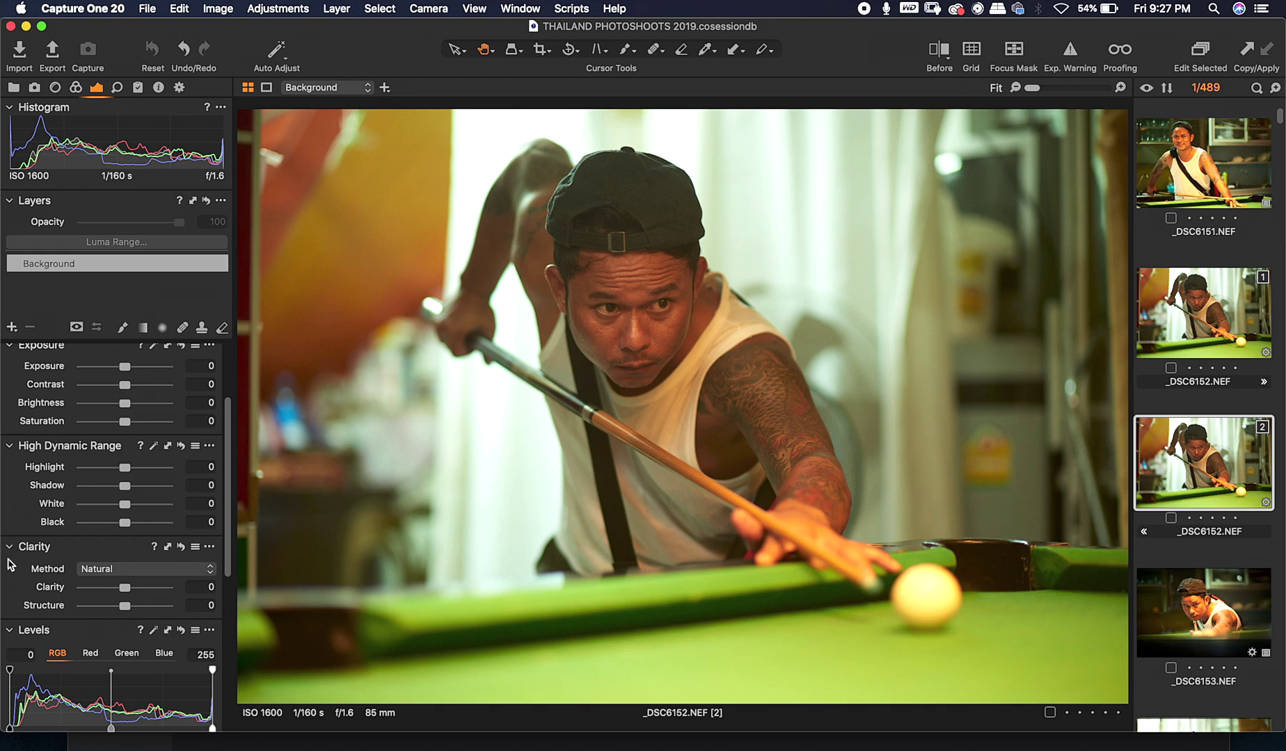
Step: Set the second variant's Clarity to 73 with the Natural method and compare it with the original variant
{"action": "scroll", "coordinate": [97, 575], "scroll_direction": "down", "scroll_amount": 5}
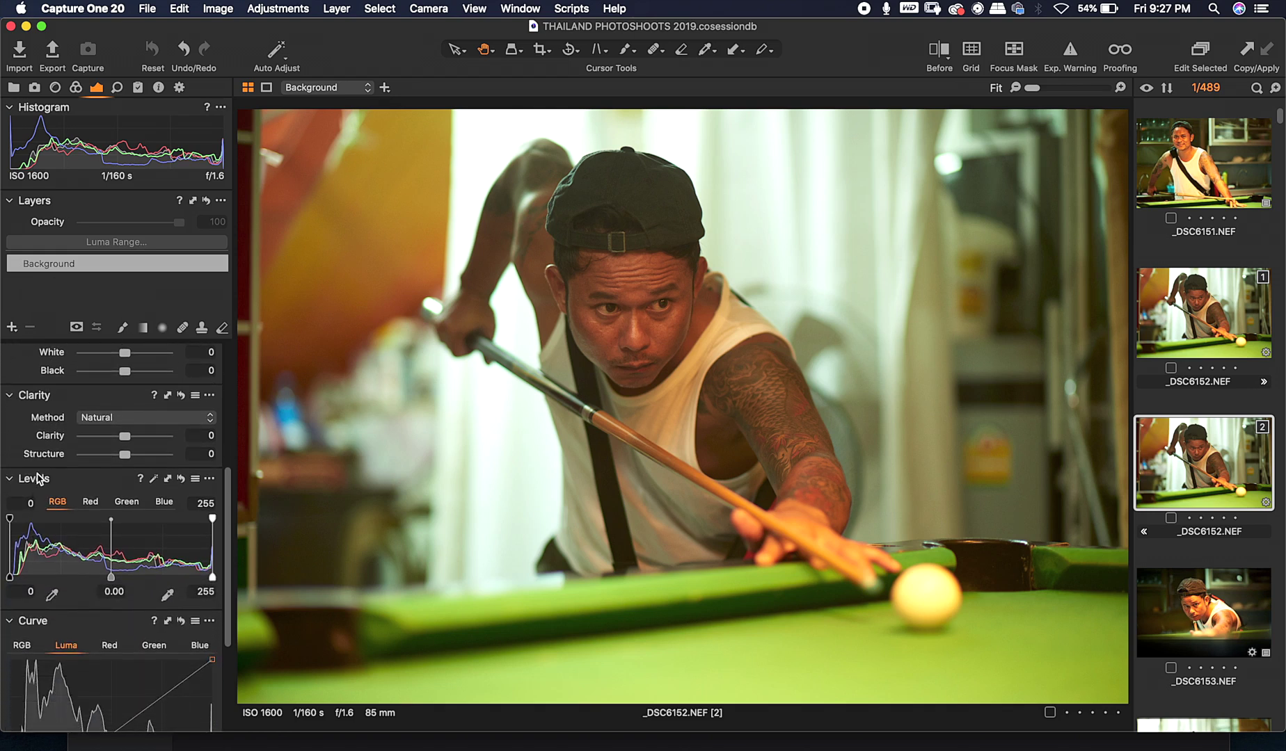
{"action": "scroll", "coordinate": [66, 596], "scroll_direction": "down", "scroll_amount": 4}
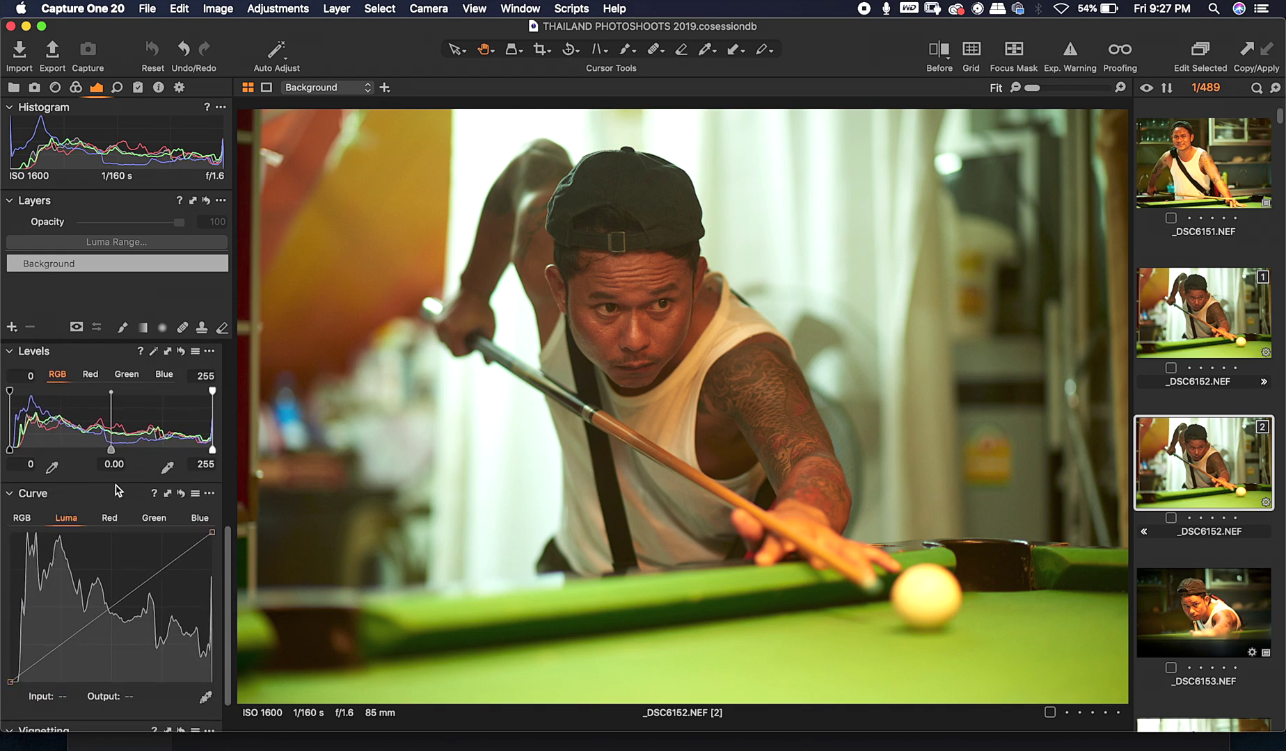
{"action": "scroll", "coordinate": [187, 457], "scroll_direction": "up", "scroll_amount": 4}
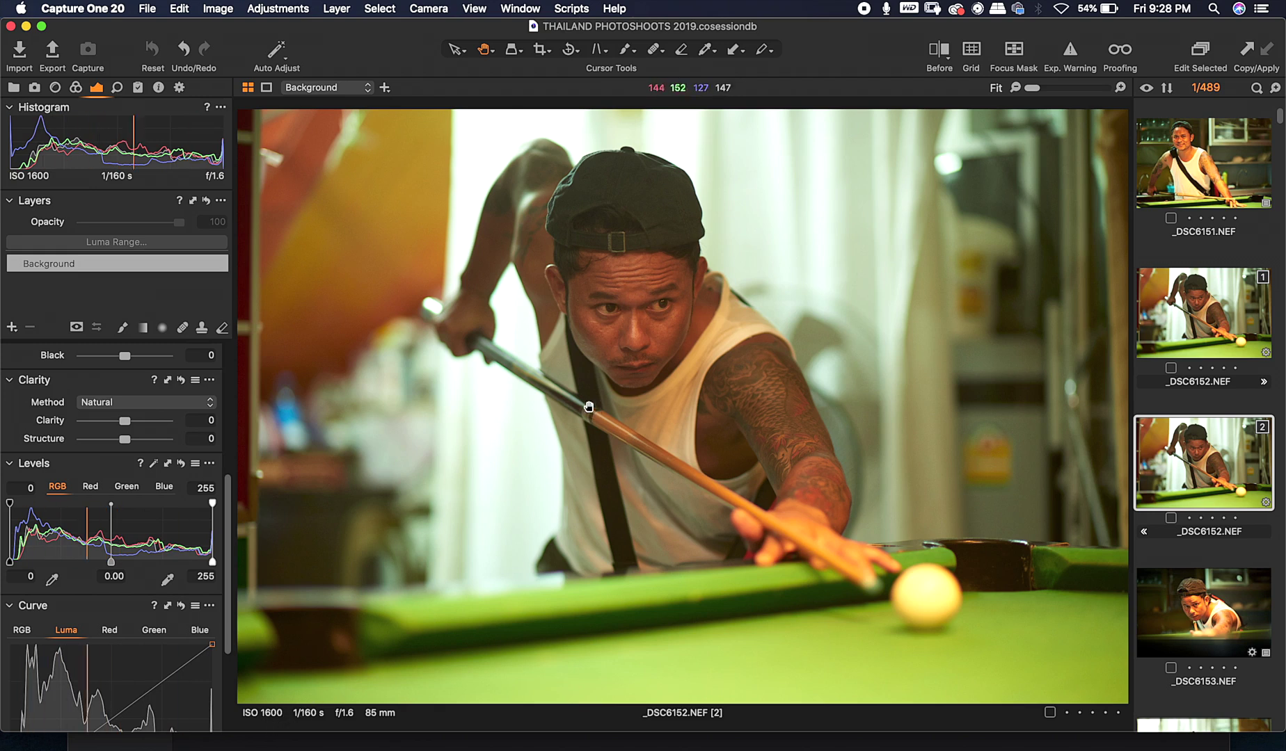
{"action": "scroll", "coordinate": [157, 491], "scroll_direction": "down", "scroll_amount": 5}
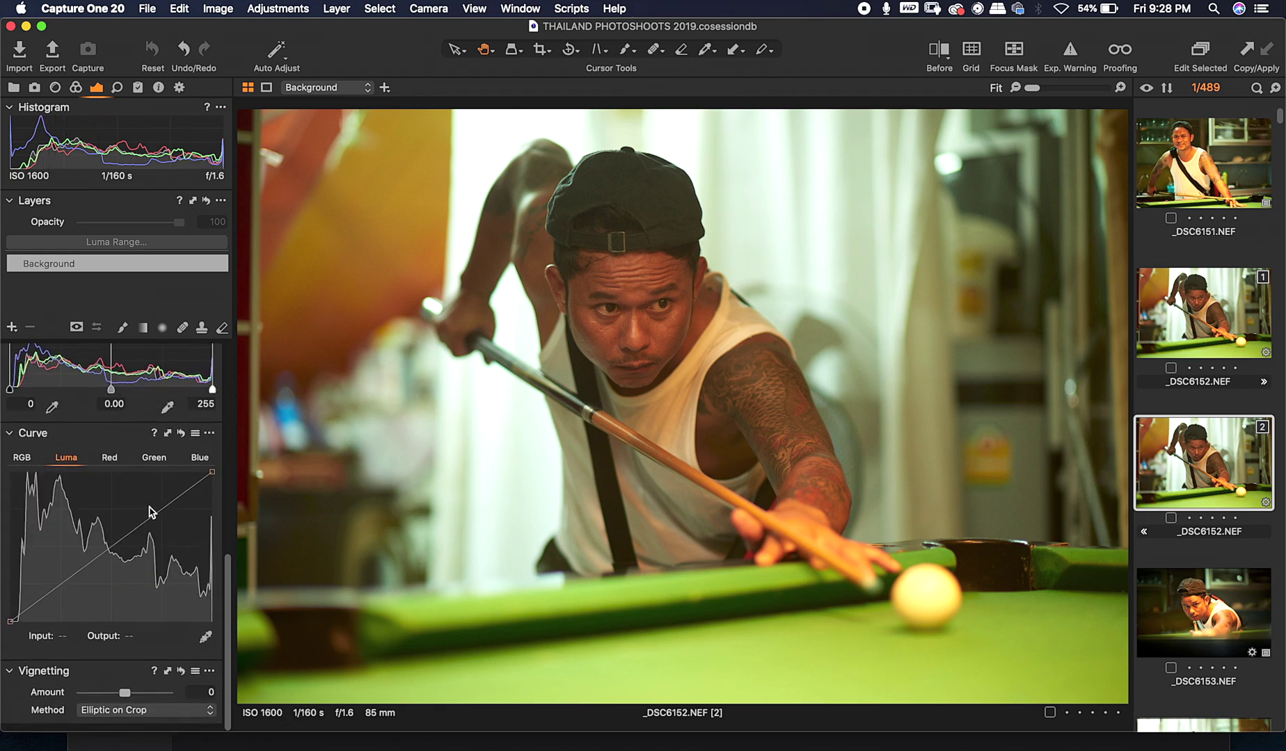
{"action": "scroll", "coordinate": [115, 484], "scroll_direction": "up", "scroll_amount": 5}
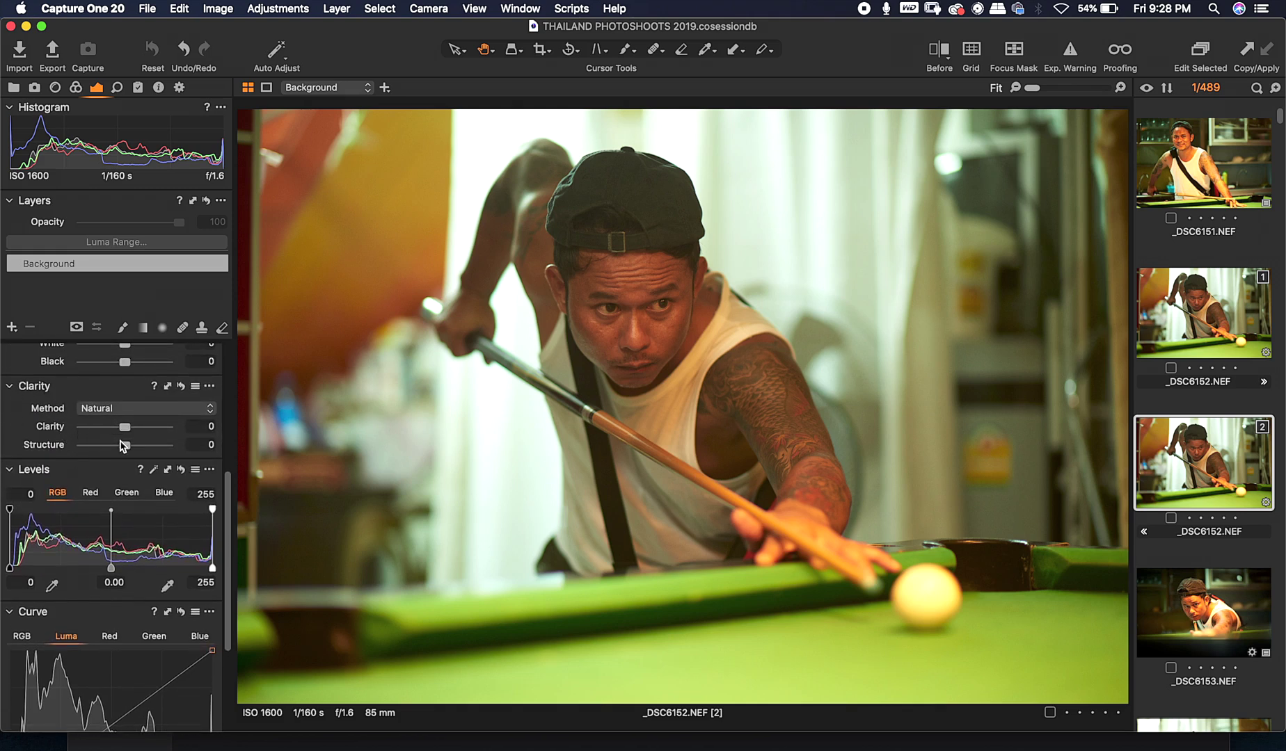
{"action": "left_click_drag", "start_coordinate": [125, 434], "coordinate": [155, 436]}
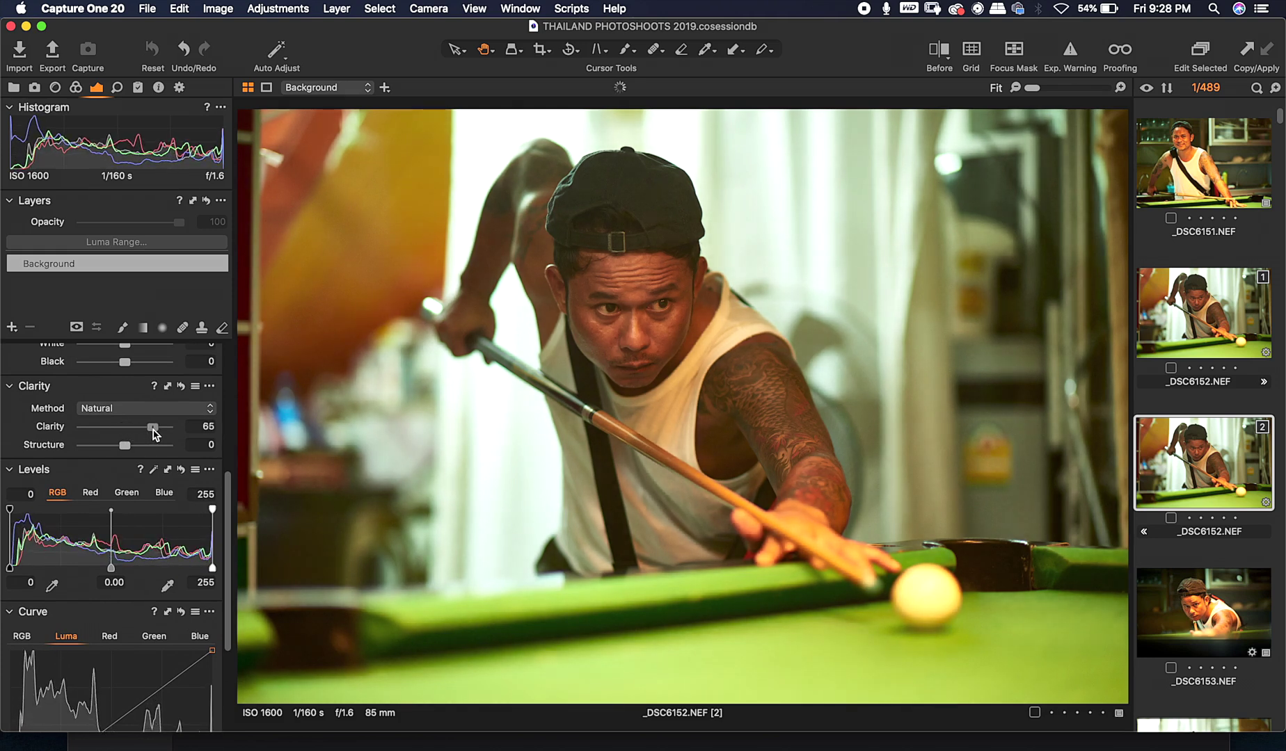
{"action": "left_click_drag", "start_coordinate": [156, 435], "coordinate": [159, 433]}
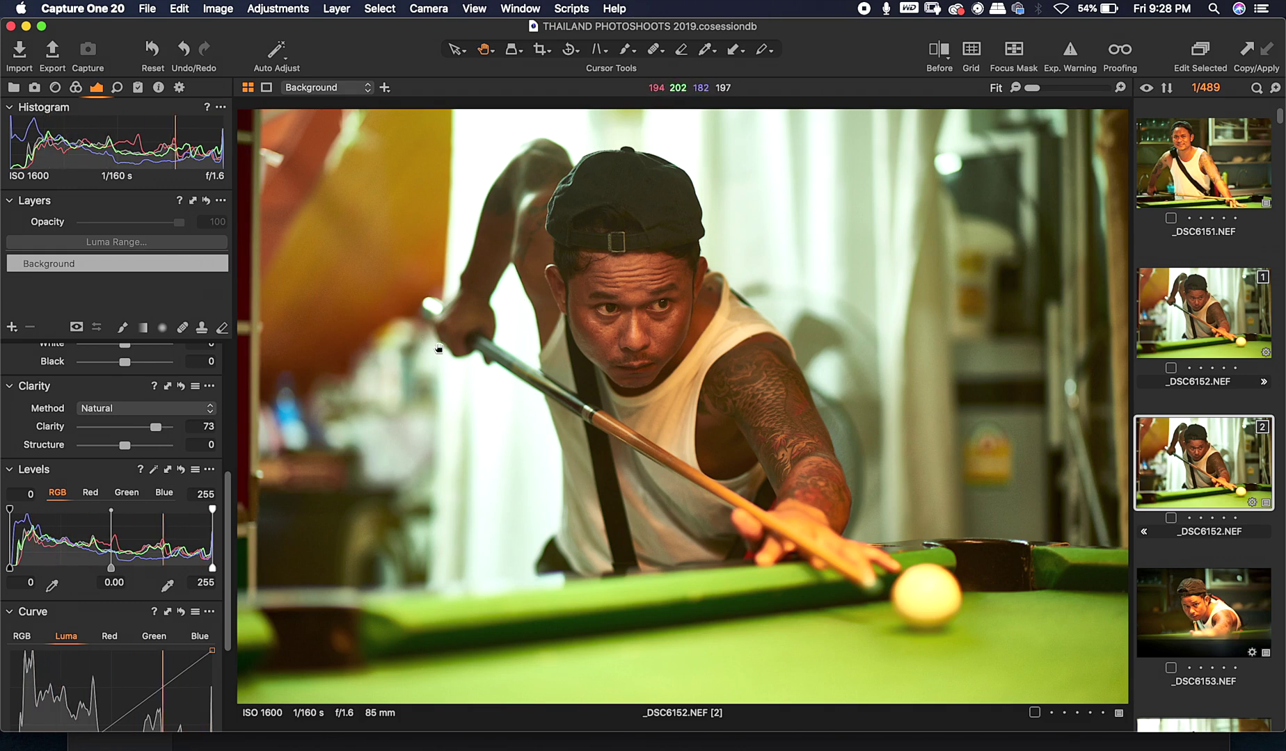
{"action": "left_click", "coordinate": [1207, 316]}
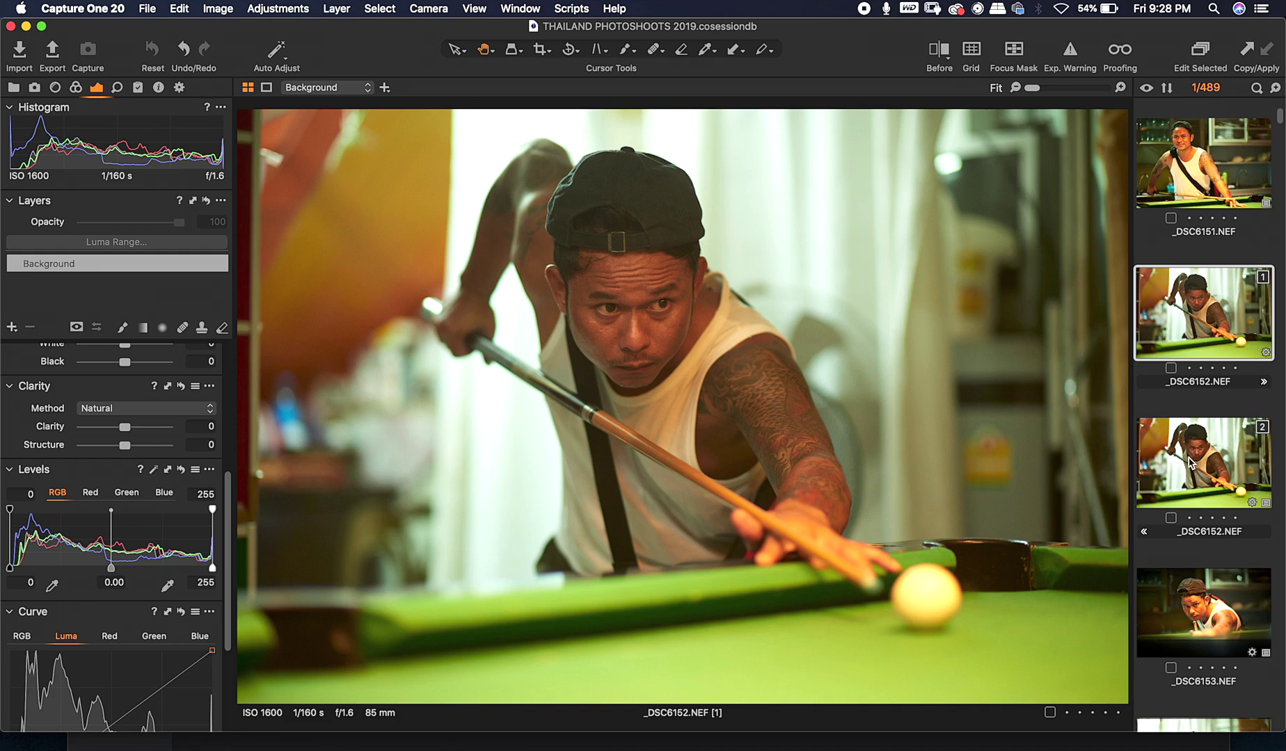
{"action": "left_click", "coordinate": [1192, 465]}
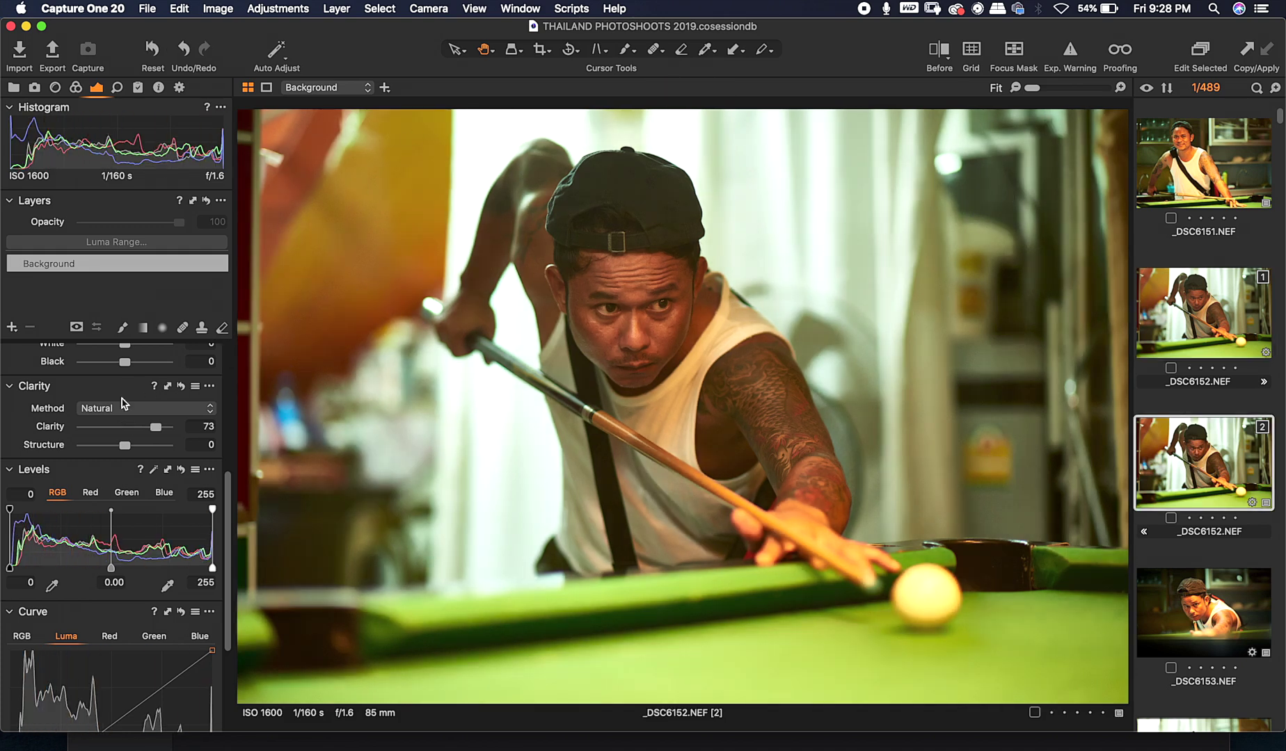
Step: Raise the second variant's High Dynamic Range Black value to 68 and compare it with the original variant
{"action": "scroll", "coordinate": [124, 435], "scroll_direction": "up", "scroll_amount": 5}
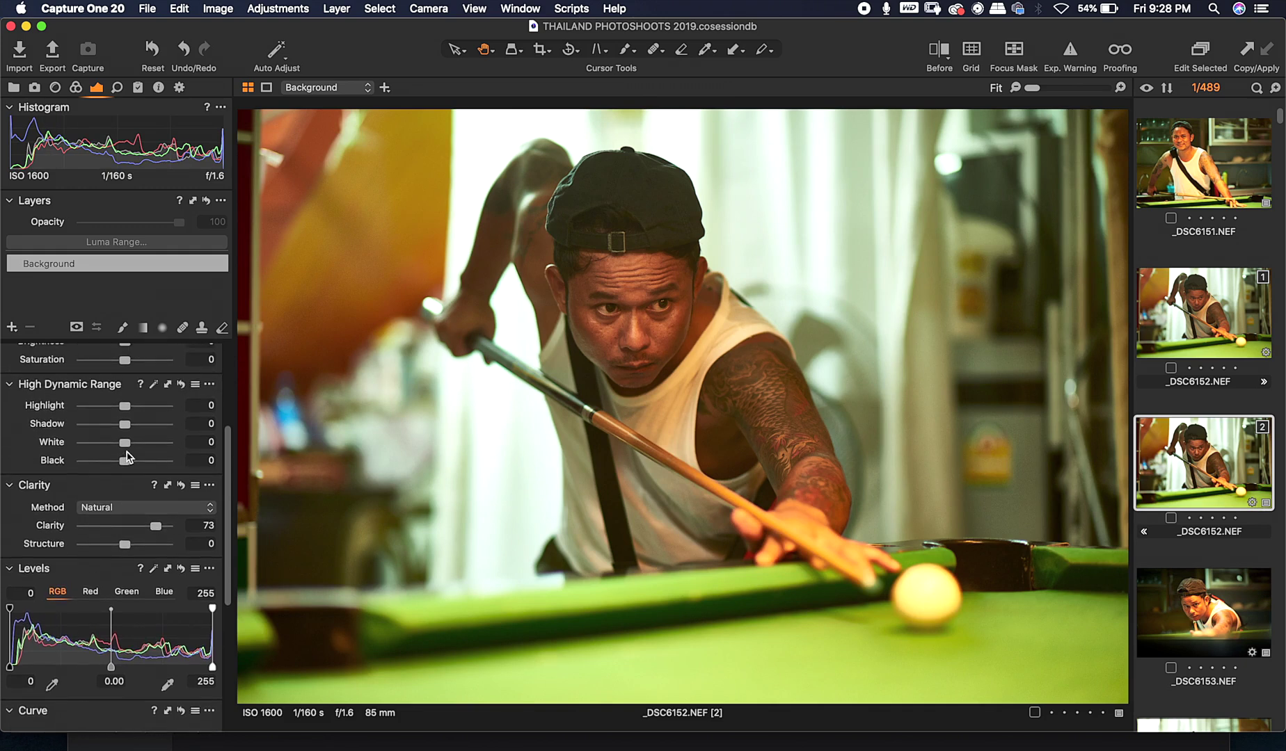
{"action": "scroll", "coordinate": [126, 457], "scroll_direction": "up", "scroll_amount": 1}
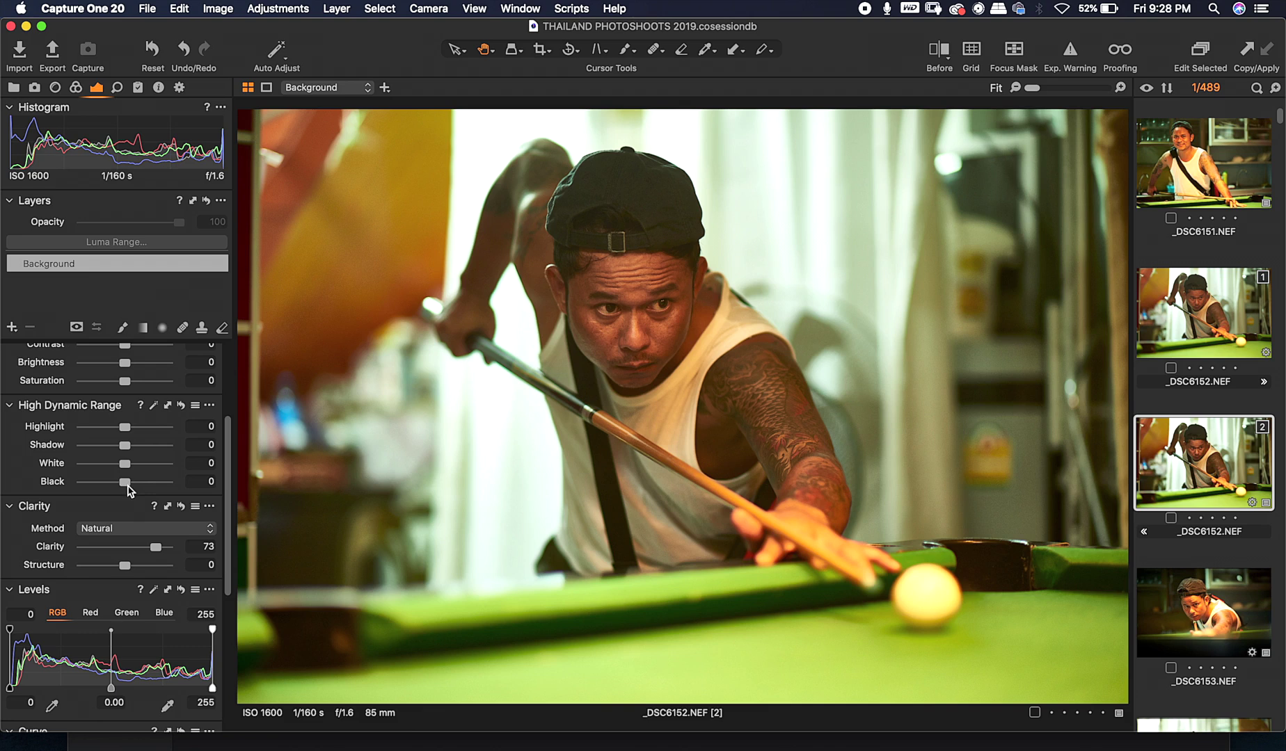
{"action": "left_click_drag", "start_coordinate": [126, 482], "coordinate": [167, 480]}
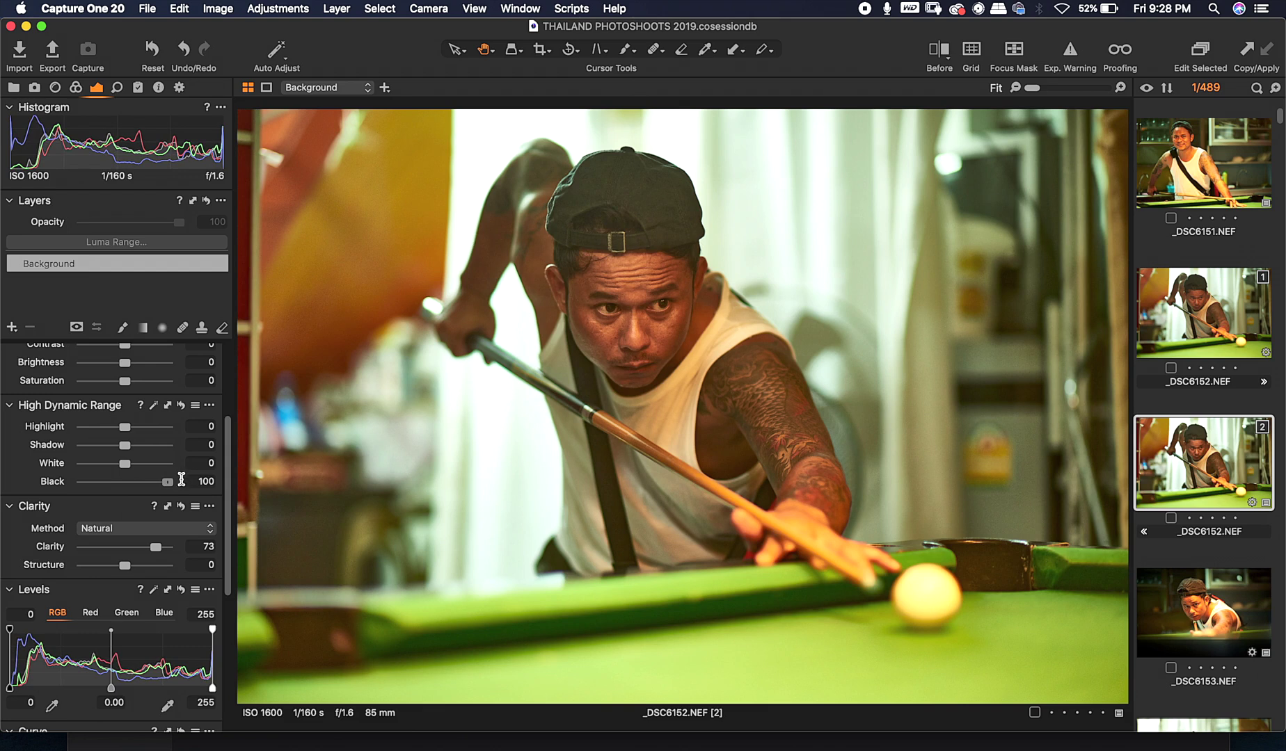
{"action": "left_click_drag", "start_coordinate": [167, 490], "coordinate": [152, 486]}
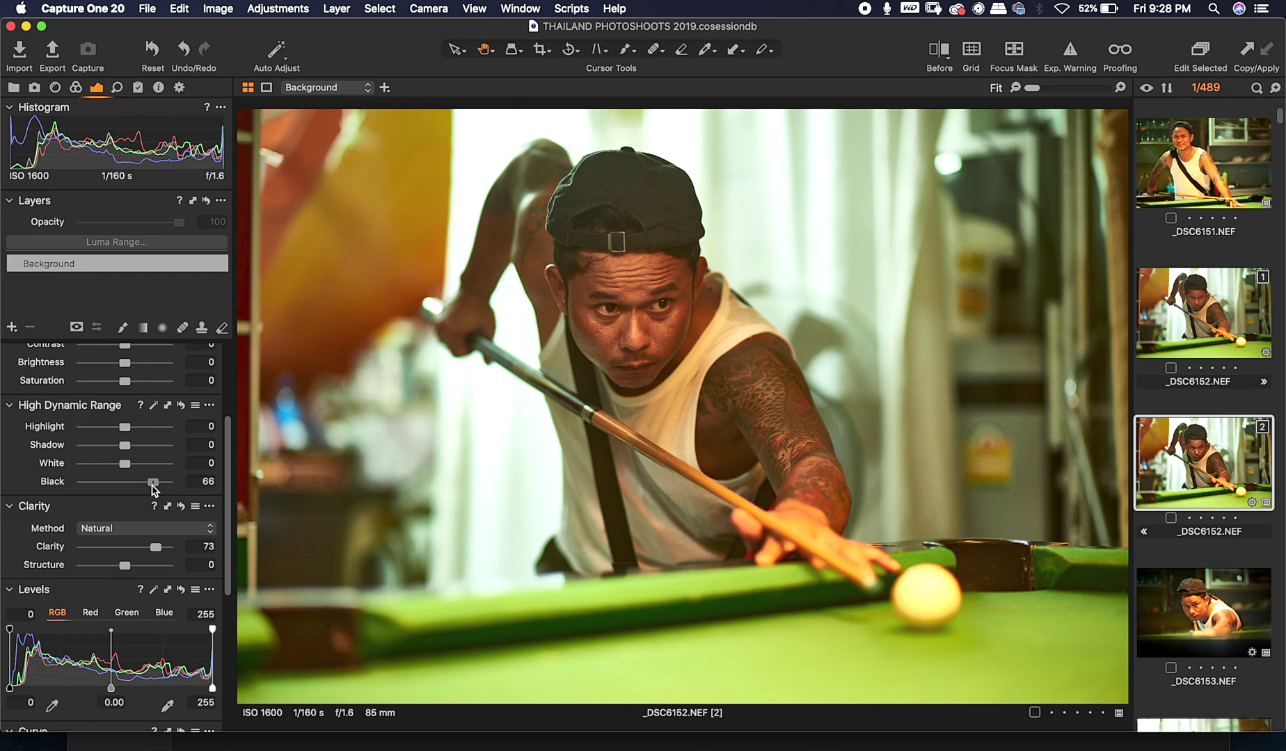
{"action": "left_click_drag", "start_coordinate": [153, 487], "coordinate": [155, 487]}
{"action": "left_click", "coordinate": [1183, 318]}
{"action": "left_click", "coordinate": [1185, 457]}
Step: Try both extremes of the High Dynamic Range White value, settle on 65, and compare with the original variant
{"action": "left_click_drag", "start_coordinate": [126, 466], "coordinate": [162, 470]}
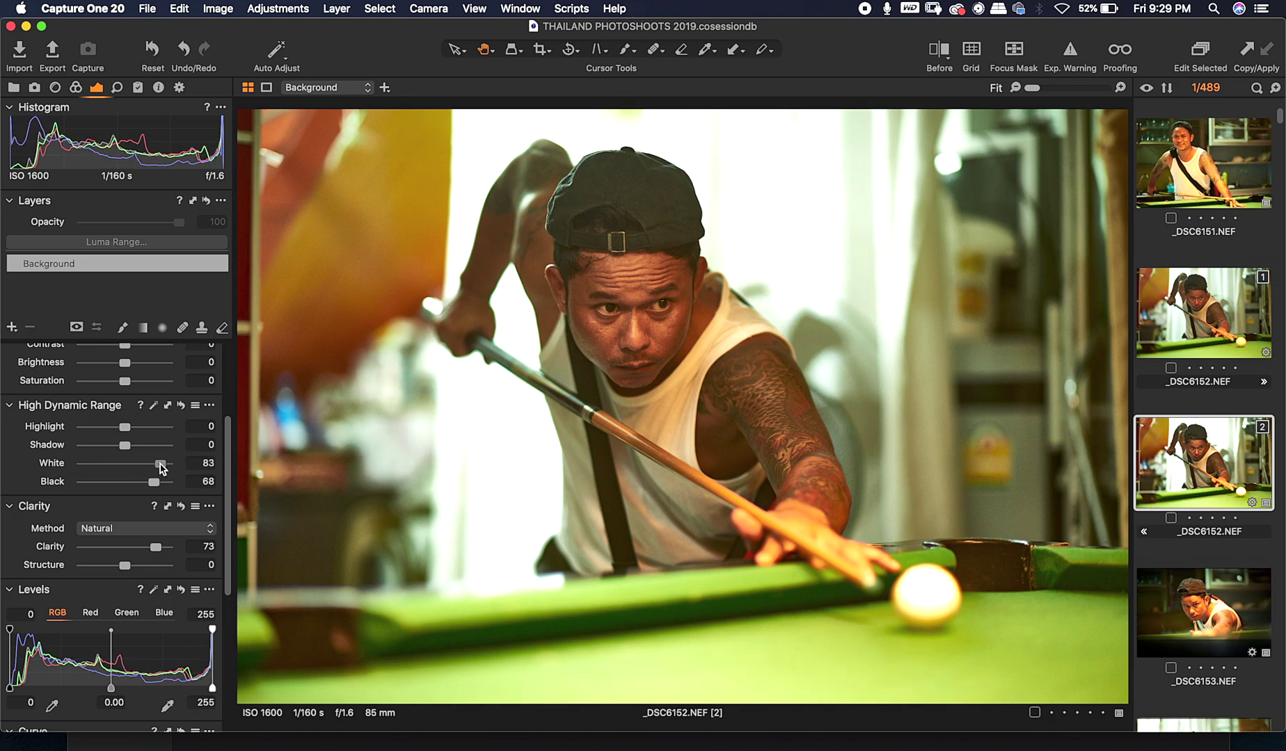
{"action": "left_click_drag", "start_coordinate": [159, 469], "coordinate": [78, 476]}
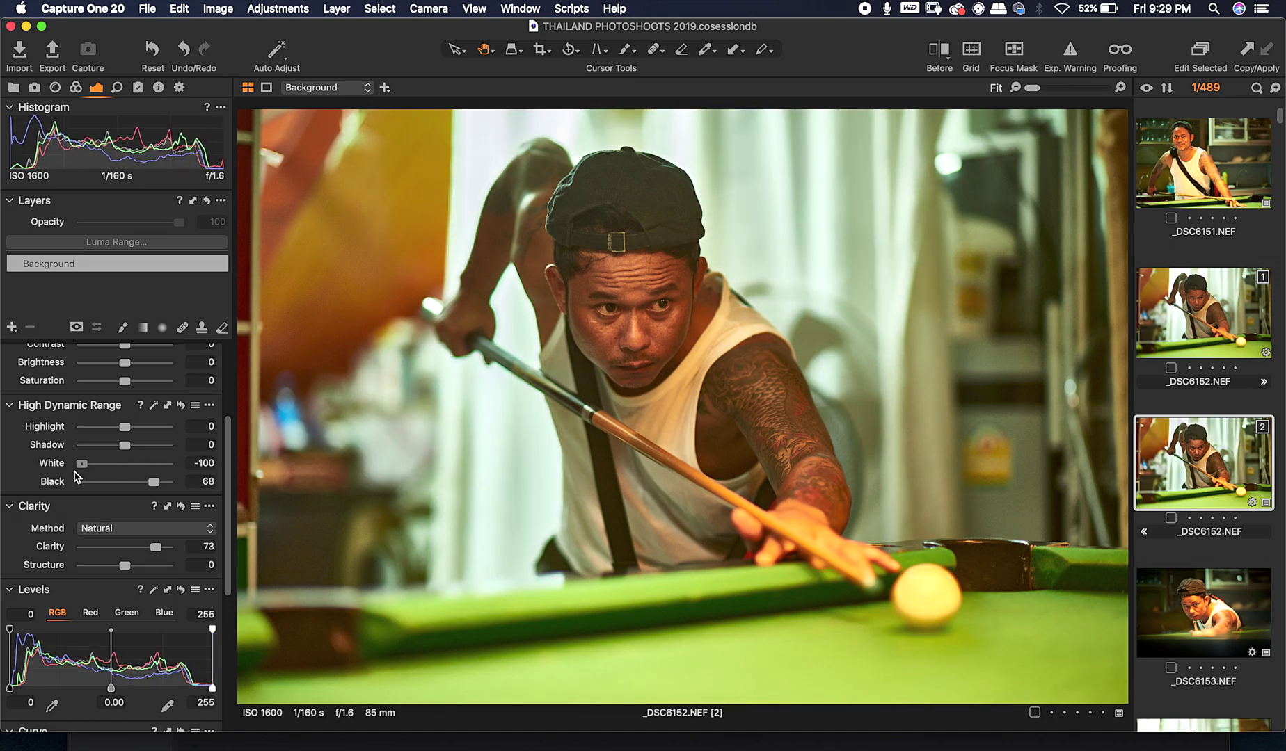
{"action": "left_click_drag", "start_coordinate": [82, 464], "coordinate": [153, 461]}
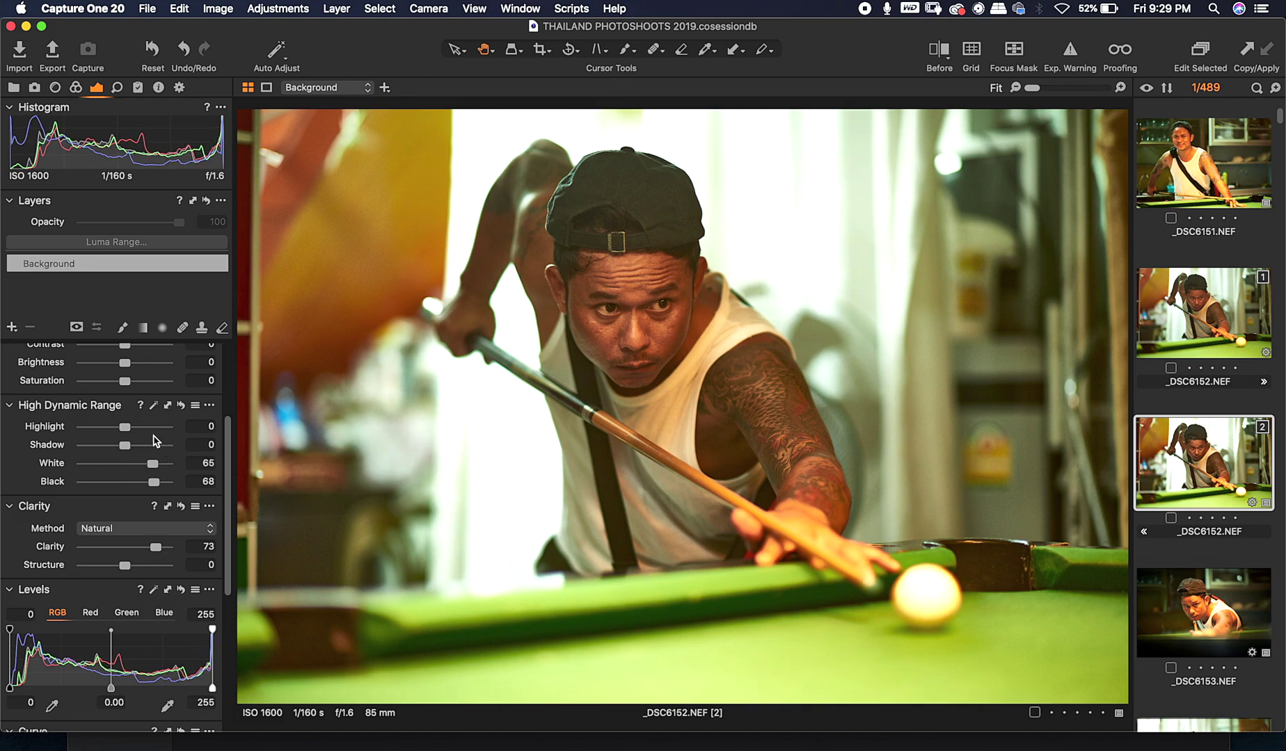
{"action": "left_click", "coordinate": [1223, 318]}
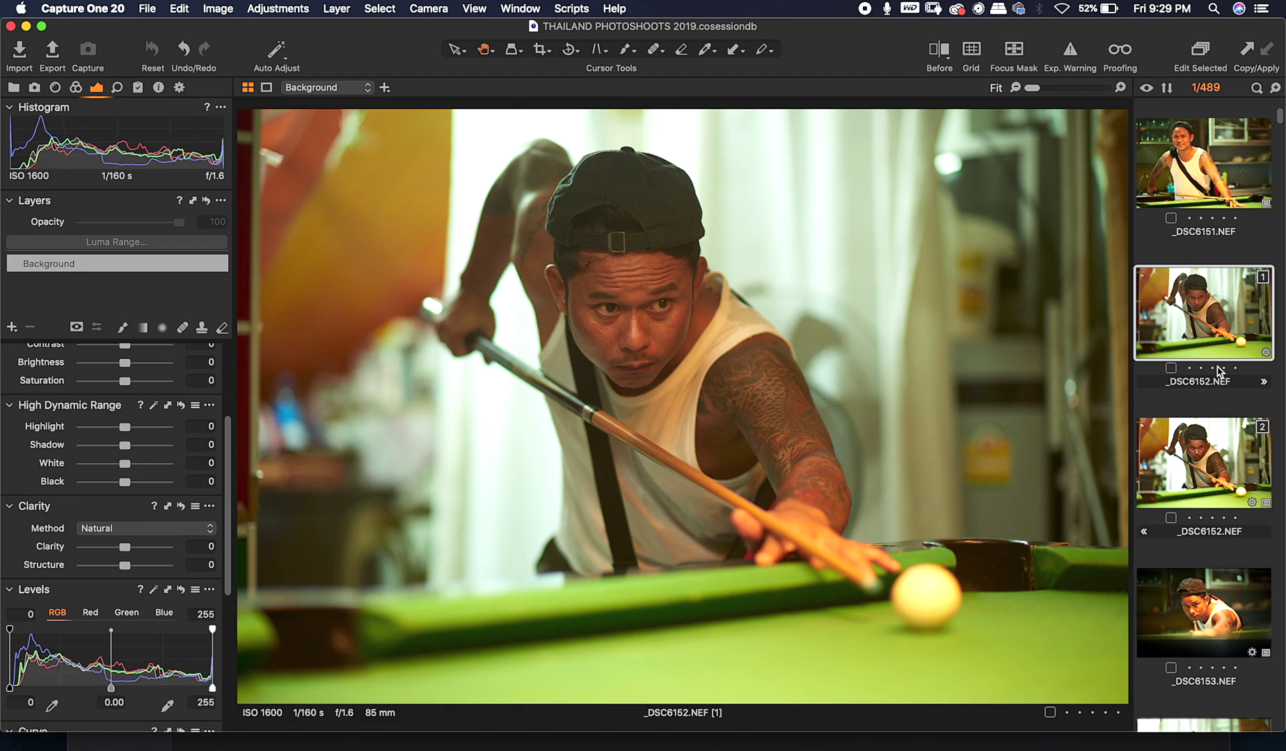
{"action": "left_click", "coordinate": [1200, 466]}
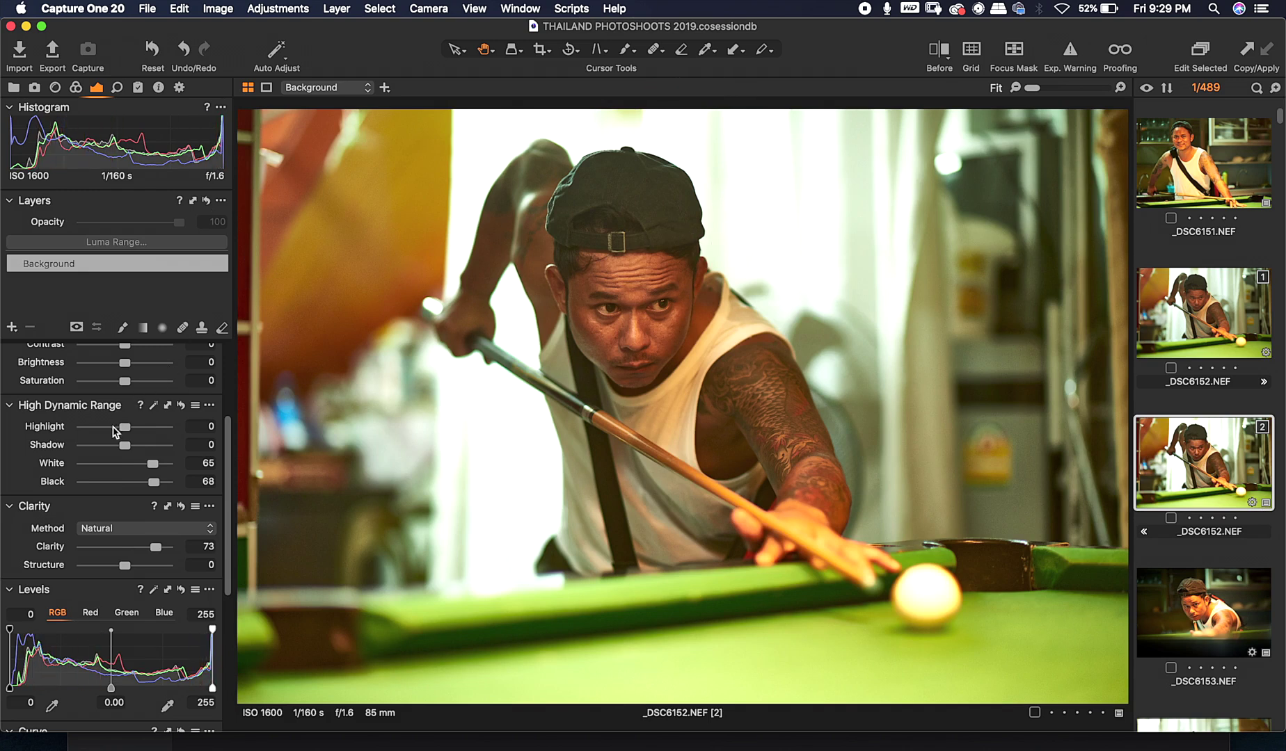
Step: Set the second variant's High Dynamic Range Shadow value to 33 and compare it with the original variant
{"action": "left_click_drag", "start_coordinate": [126, 449], "coordinate": [137, 450]}
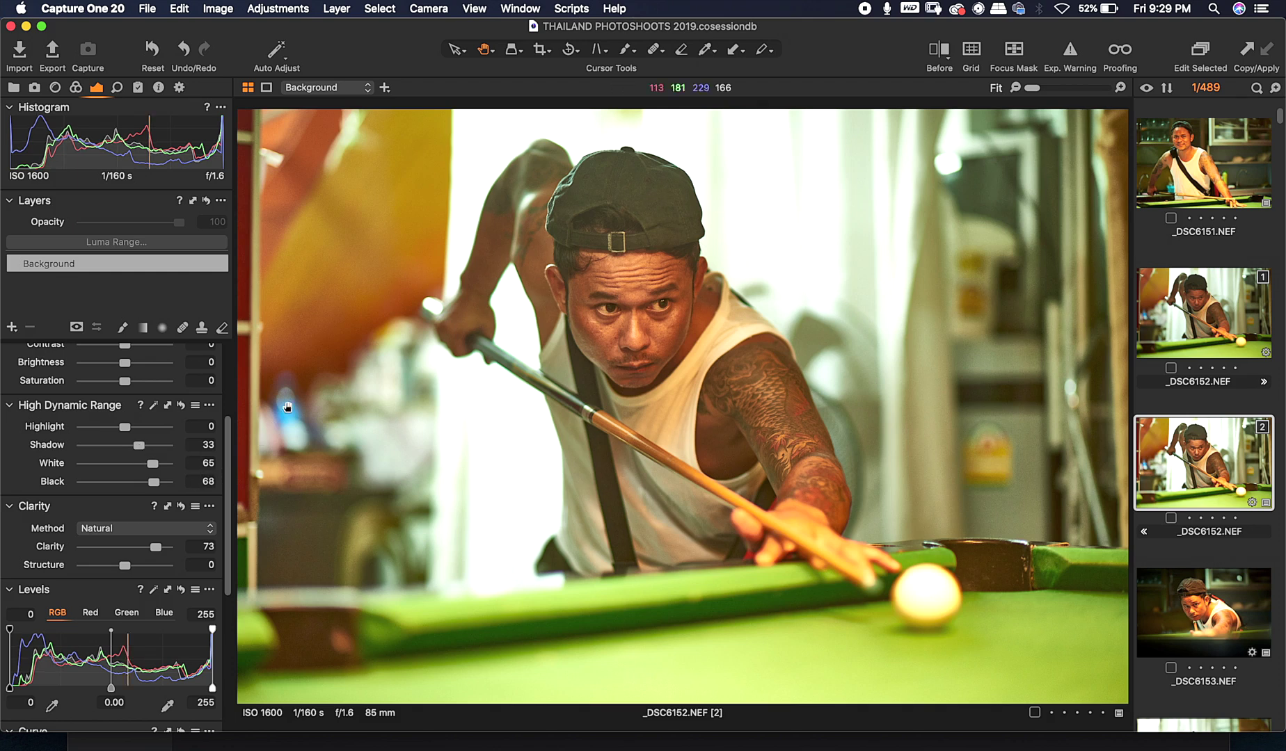
{"action": "left_click", "coordinate": [1227, 311]}
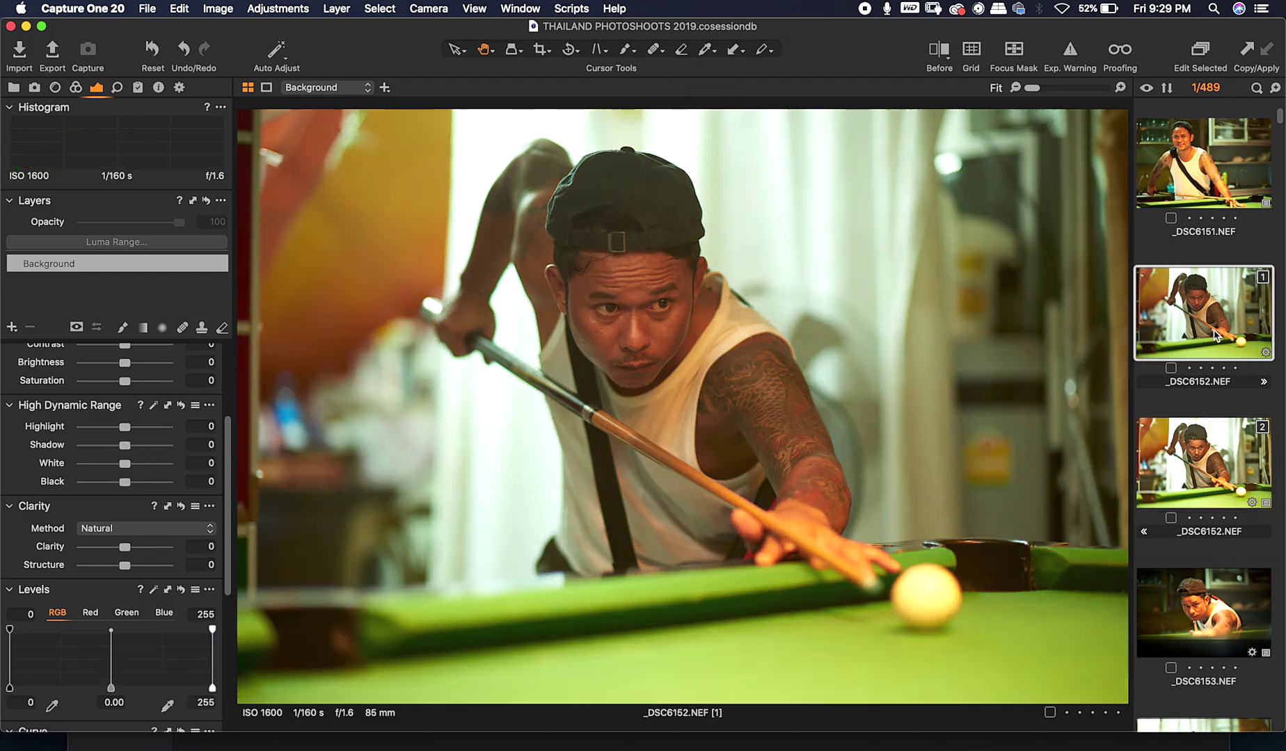
{"action": "left_click", "coordinate": [1197, 467]}
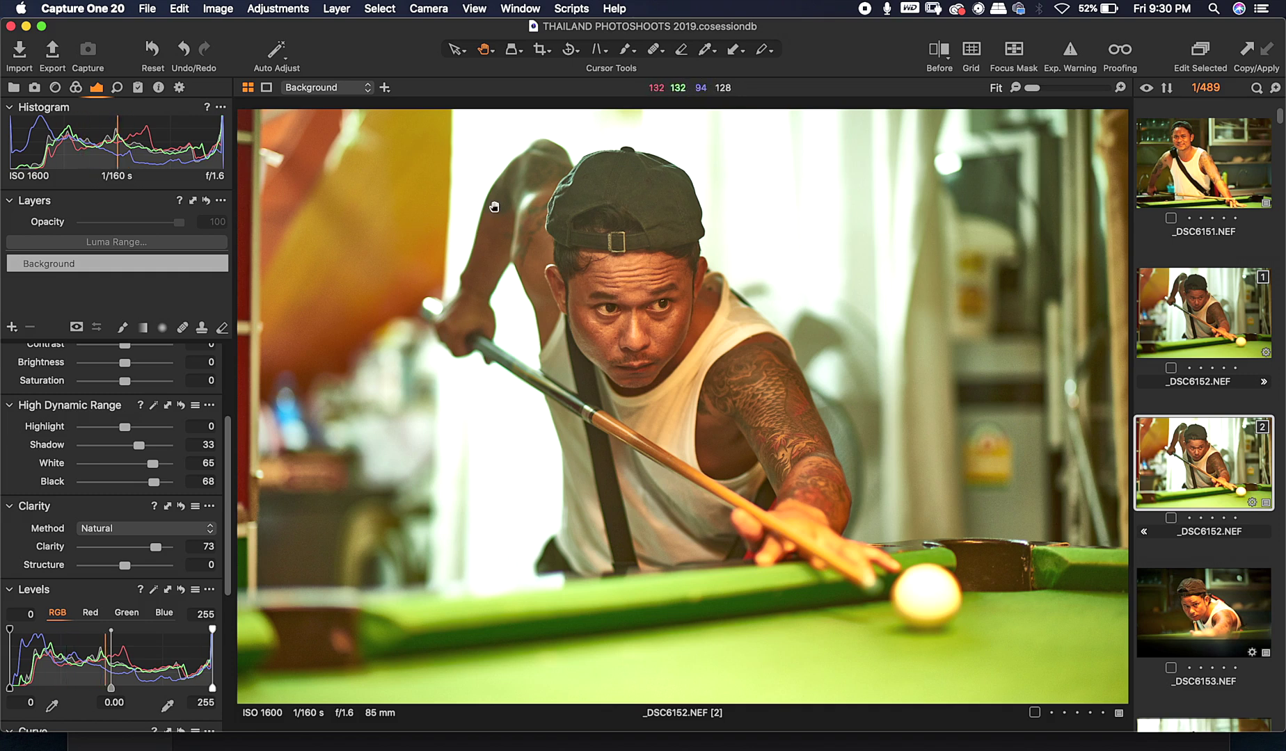
Step: Try lowering the second variant's exposure to -0.56 and reset the Exposure adjustments
{"action": "scroll", "coordinate": [142, 411], "scroll_direction": "up", "scroll_amount": 3}
{"action": "scroll", "coordinate": [142, 412], "scroll_direction": "up", "scroll_amount": 1}
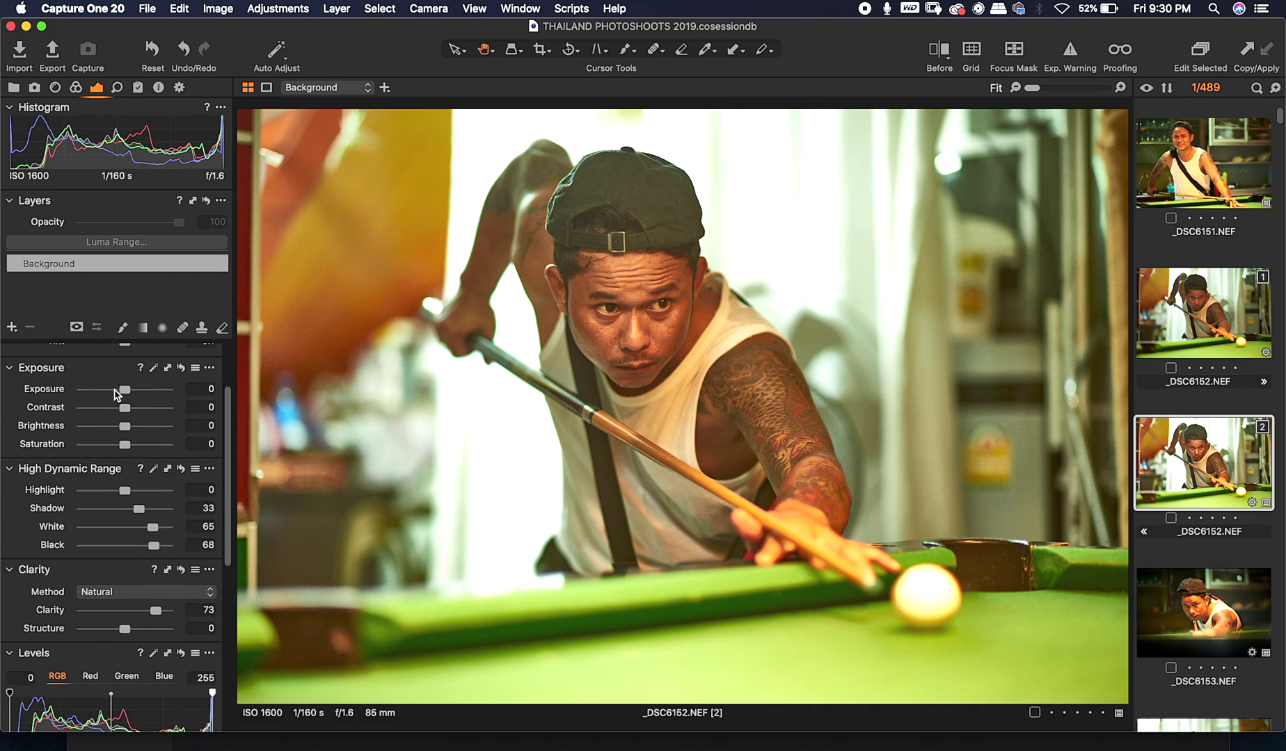
{"action": "left_click_drag", "start_coordinate": [126, 395], "coordinate": [119, 402]}
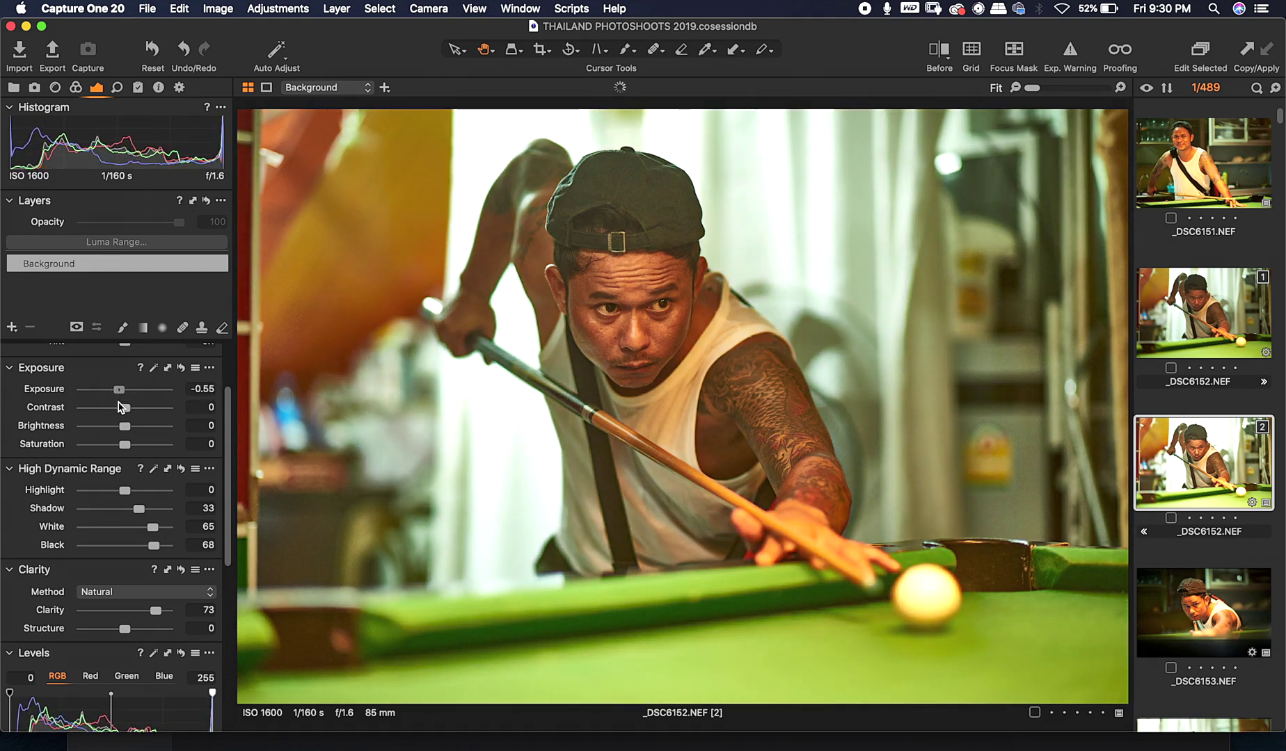
{"action": "left_click_drag", "start_coordinate": [118, 404], "coordinate": [121, 404]}
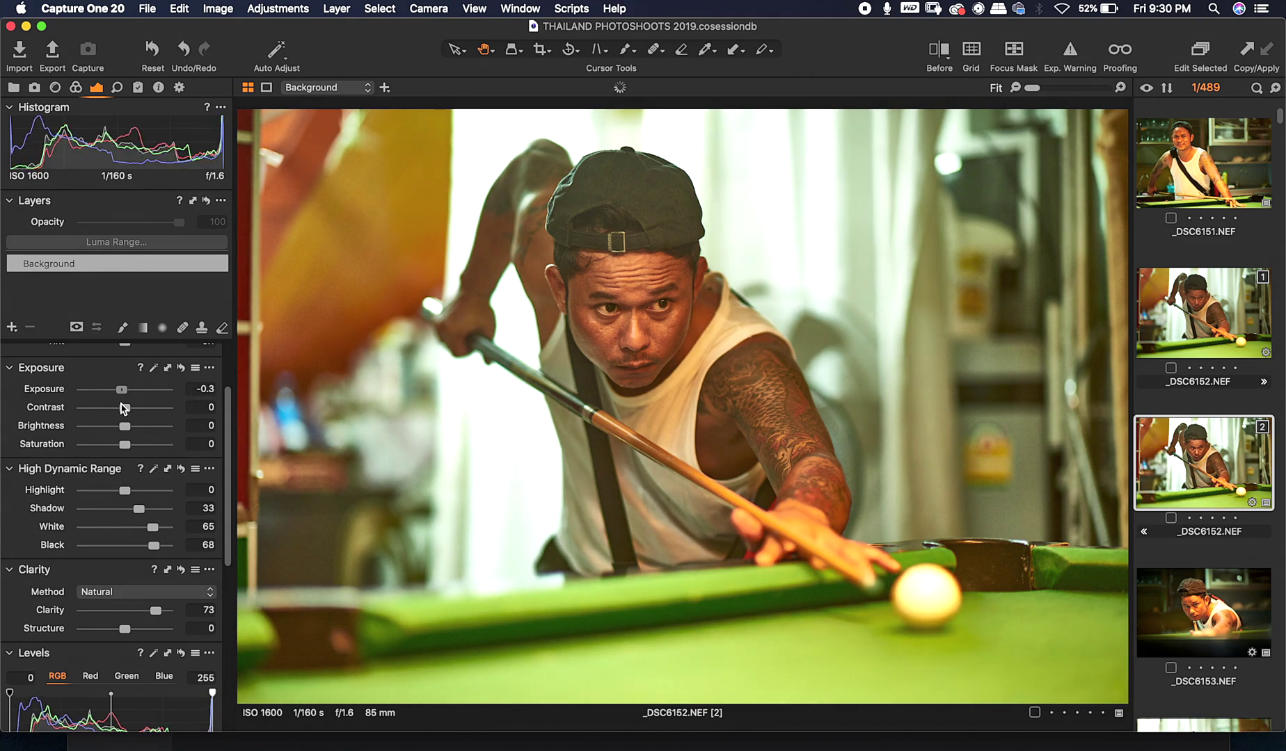
{"action": "left_click_drag", "start_coordinate": [123, 409], "coordinate": [120, 408]}
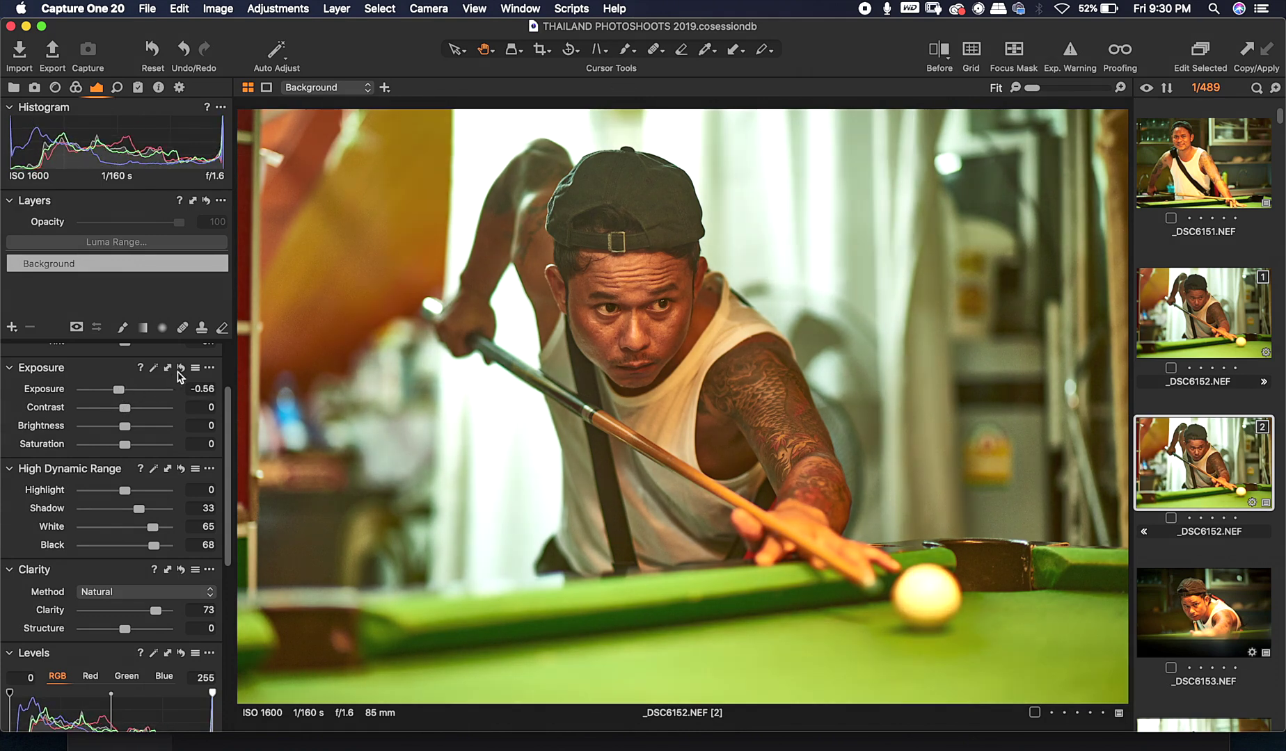
{"action": "left_click", "coordinate": [183, 368]}
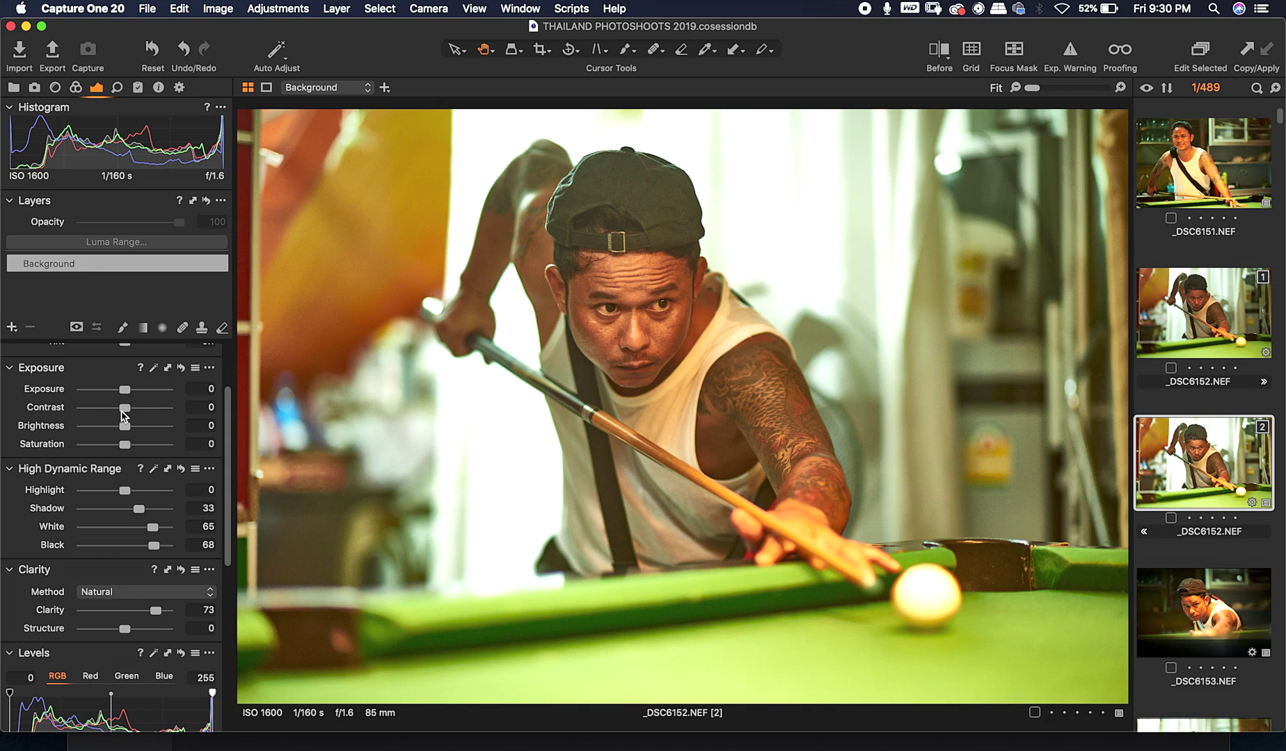
Step: Increase the second variant's Contrast to 11 and compare it with the original variant
{"action": "left_click_drag", "start_coordinate": [121, 411], "coordinate": [129, 411]}
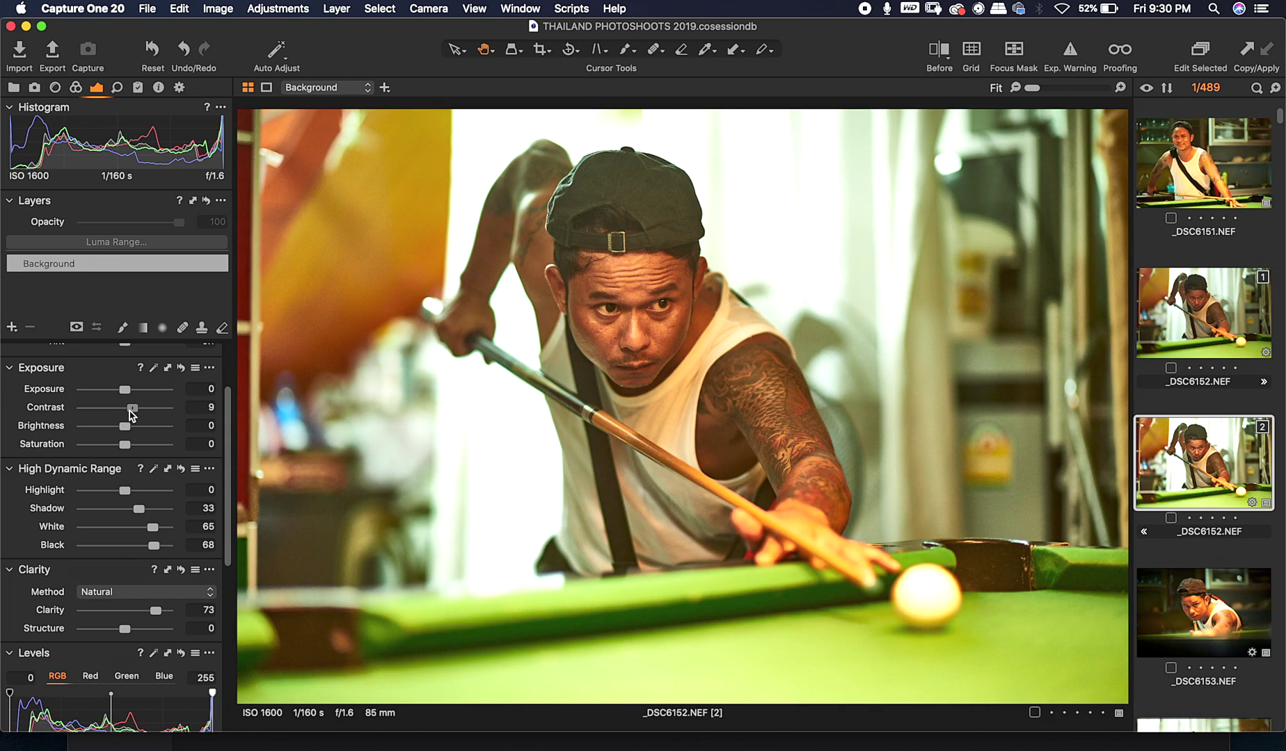
{"action": "left_click_drag", "start_coordinate": [130, 410], "coordinate": [132, 412]}
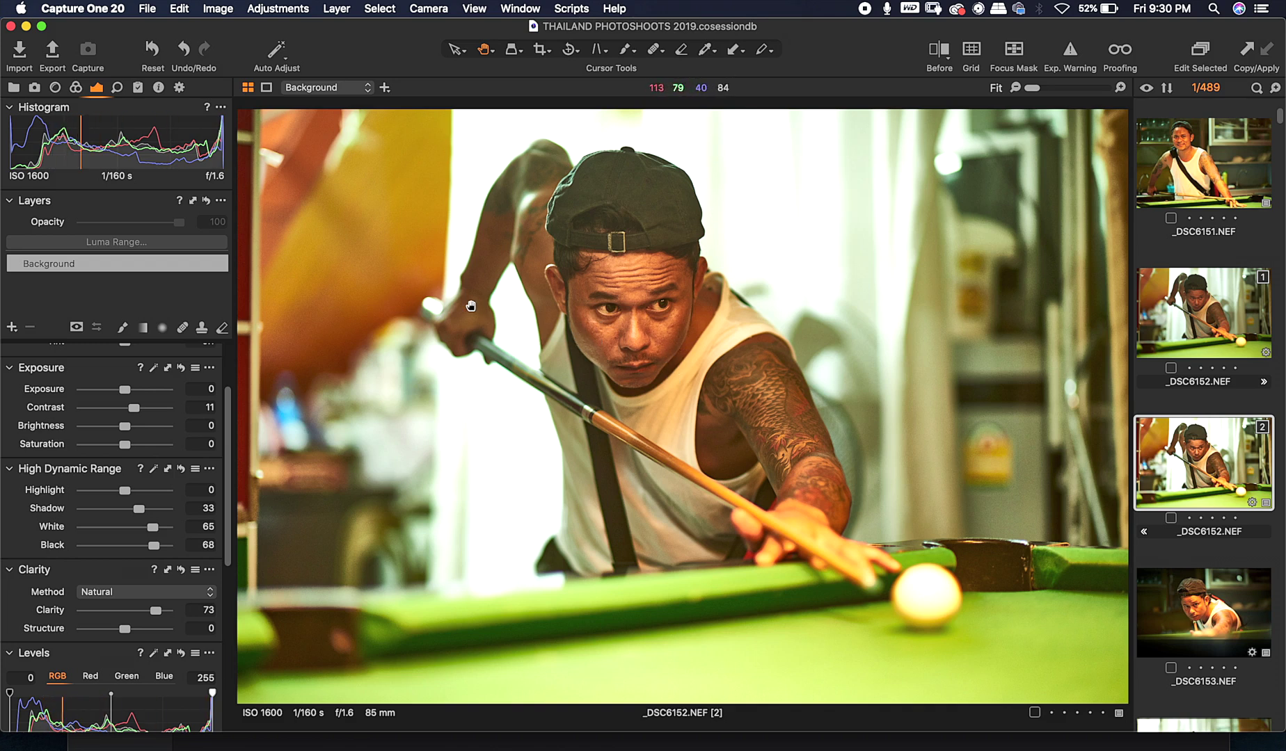
{"action": "left_click", "coordinate": [1200, 338]}
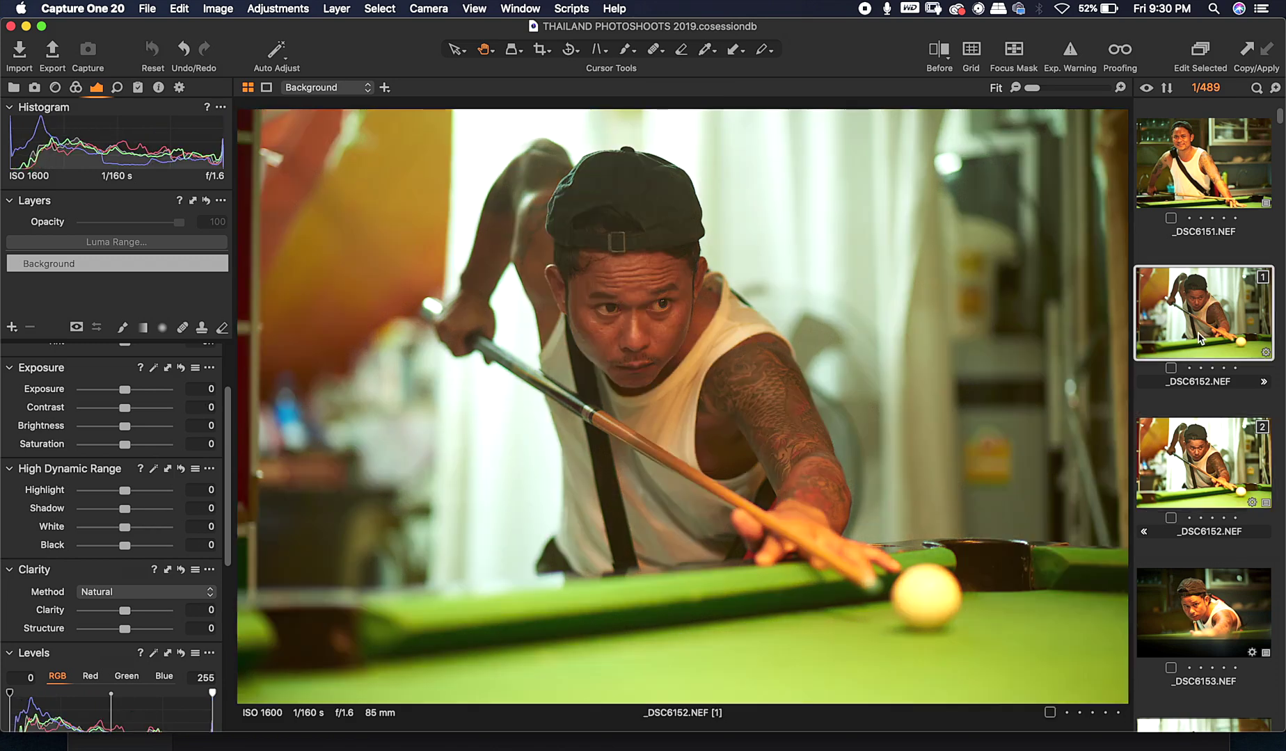
{"action": "left_click", "coordinate": [1198, 458]}
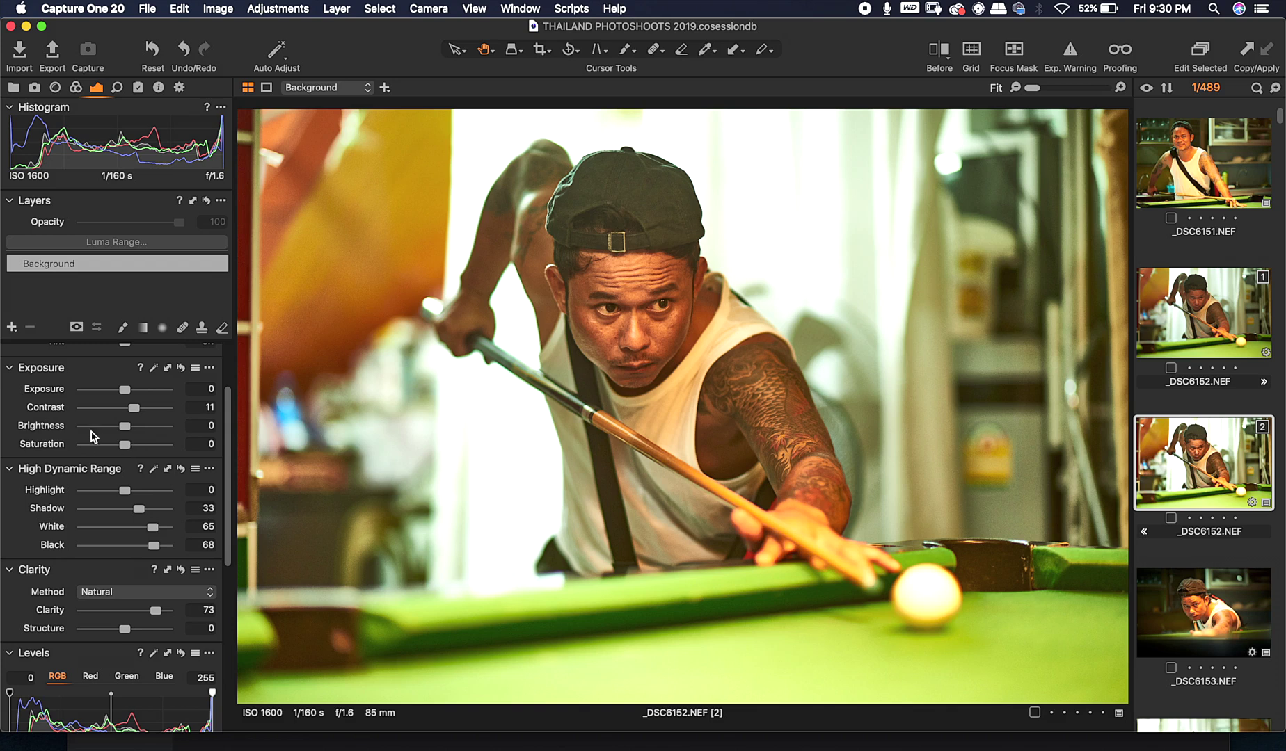
Step: Lower the second variant's Brightness to -7 and compare it with the original variant
{"action": "left_click_drag", "start_coordinate": [125, 427], "coordinate": [117, 426]}
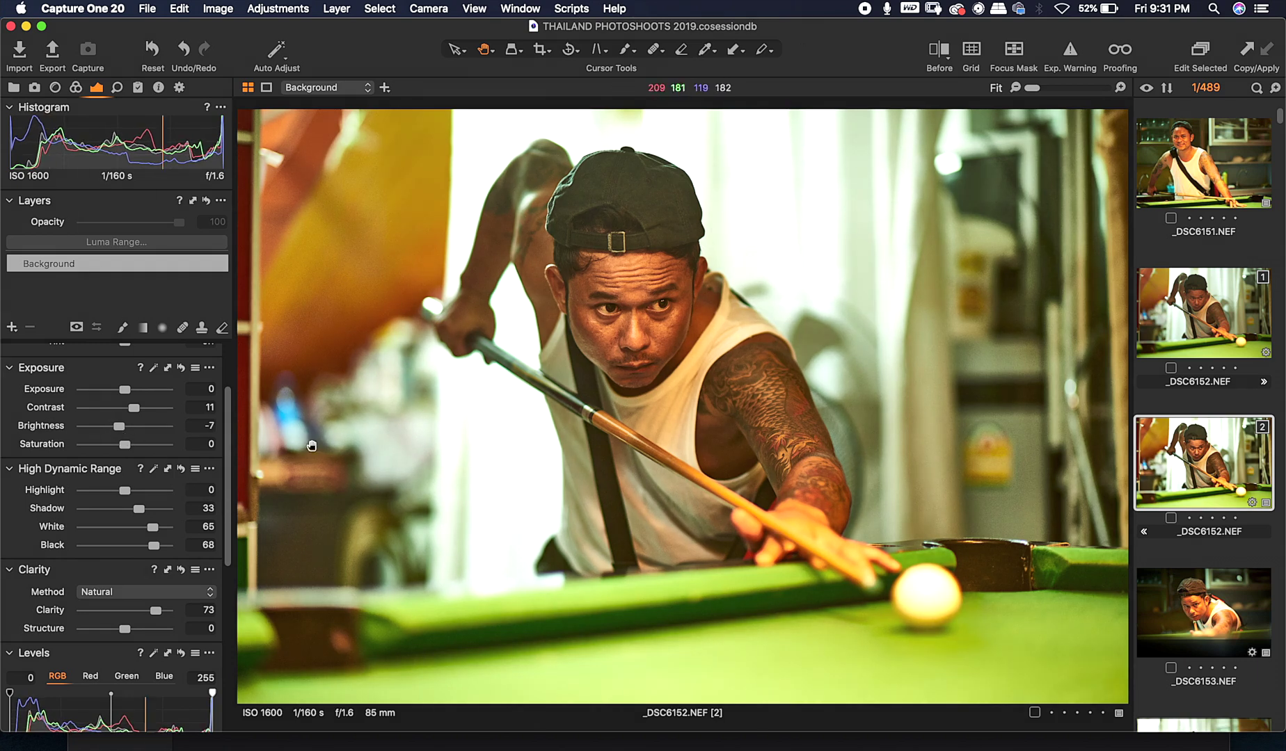
{"action": "left_click", "coordinate": [1181, 309]}
{"action": "left_click", "coordinate": [1211, 463]}
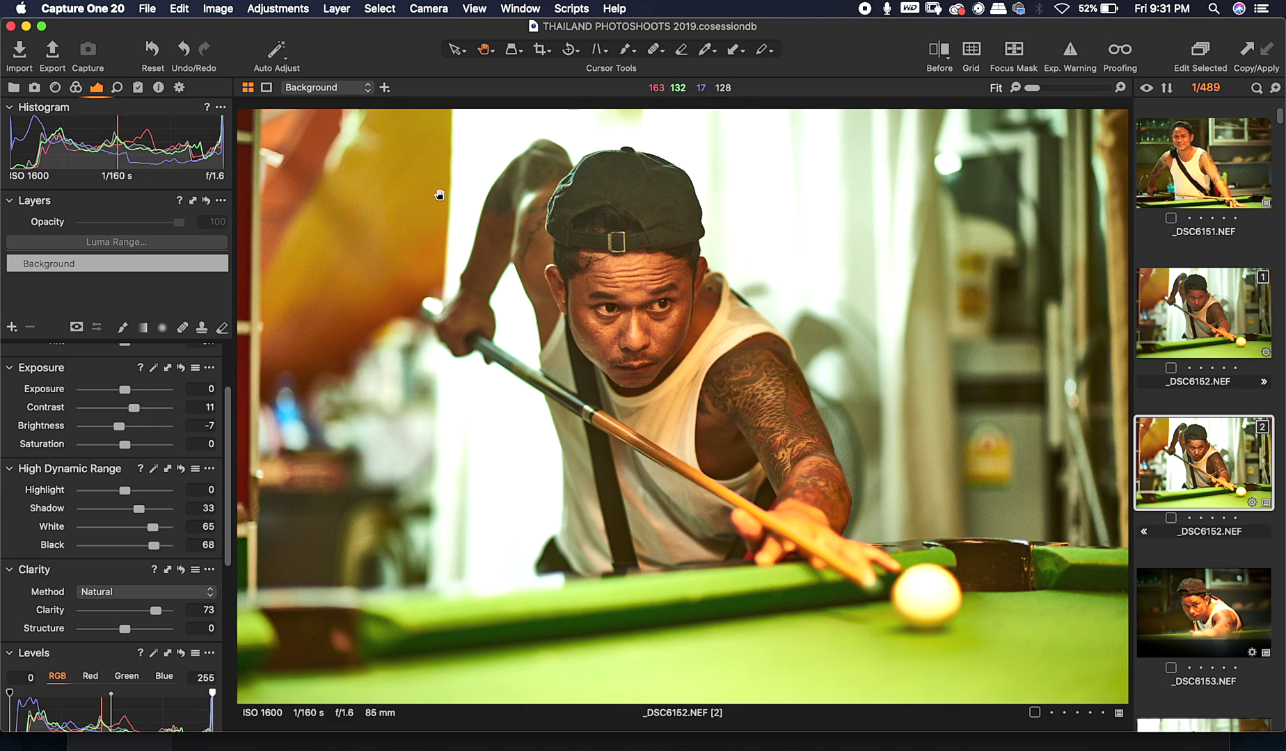
Step: Shape the second variant's RGB curve into a gentle S with lifted midtones and lowered shadows, and compare it with the original variant
{"action": "scroll", "coordinate": [101, 452], "scroll_direction": "down", "scroll_amount": 6}
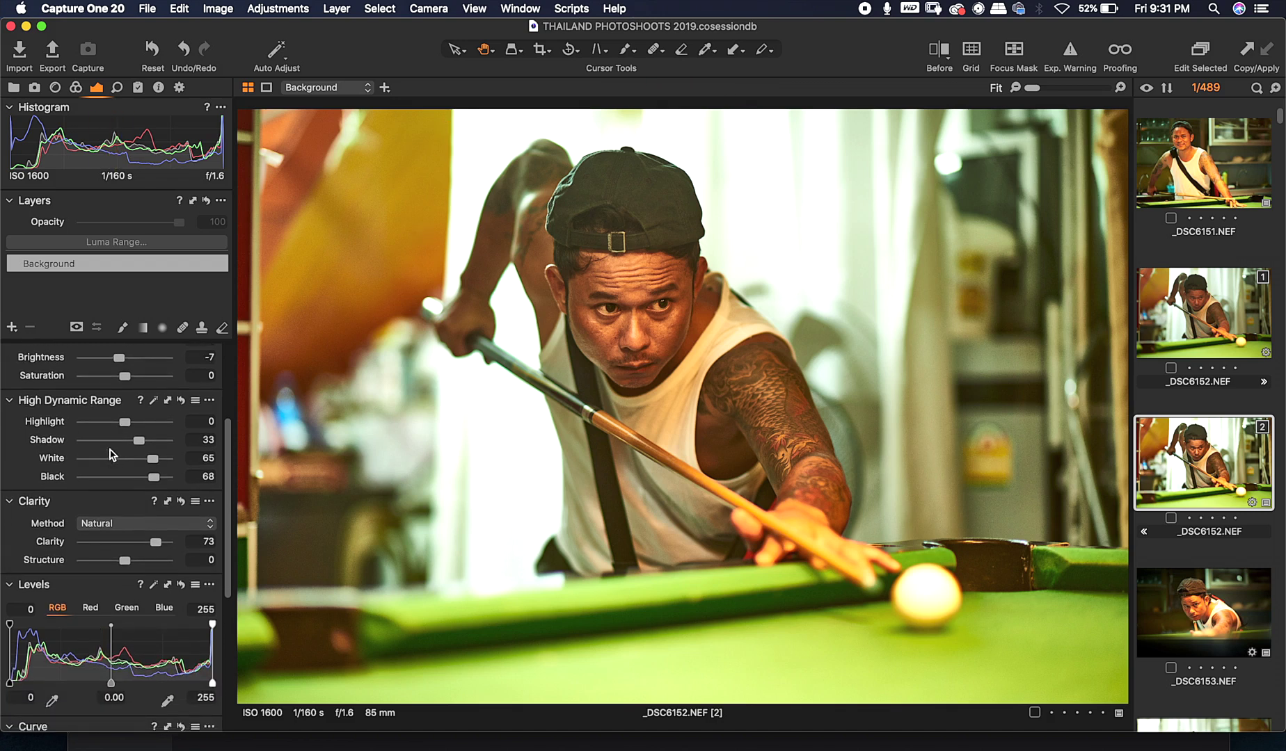
{"action": "scroll", "coordinate": [118, 456], "scroll_direction": "down", "scroll_amount": 4}
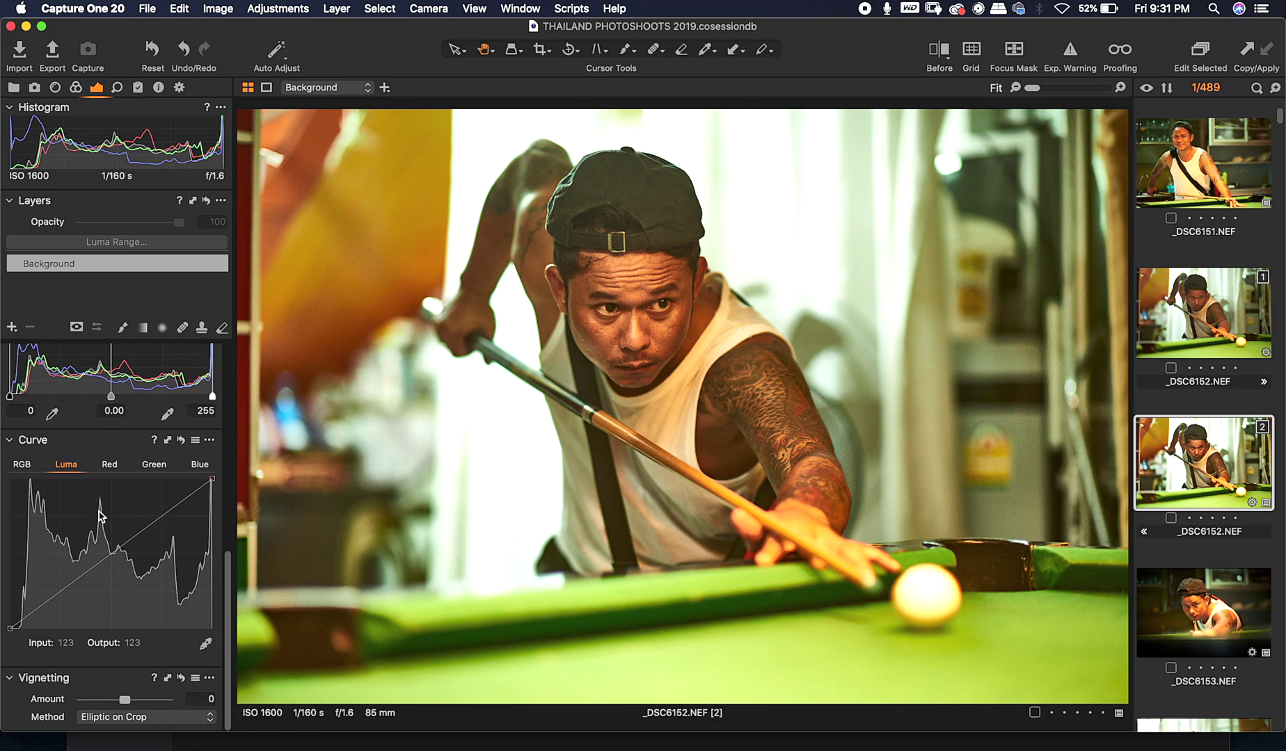
{"action": "left_click", "coordinate": [23, 468]}
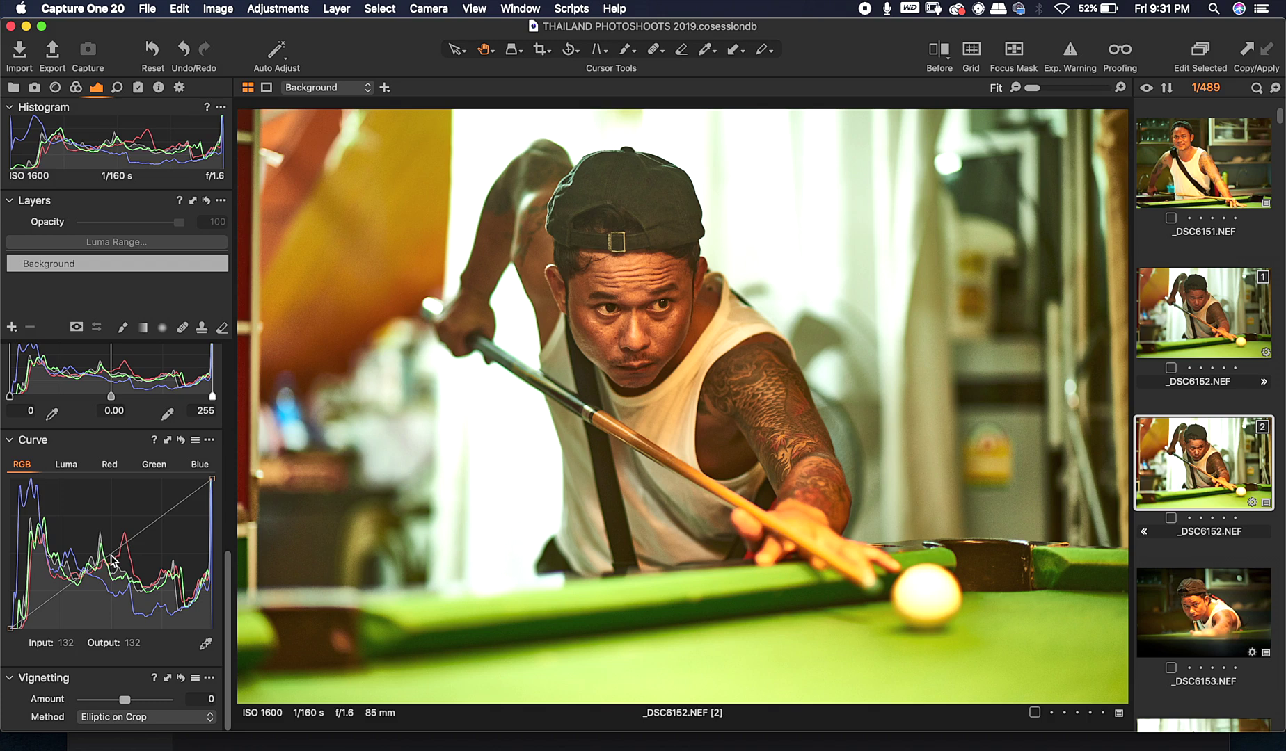
{"action": "left_click_drag", "start_coordinate": [111, 559], "coordinate": [117, 545]}
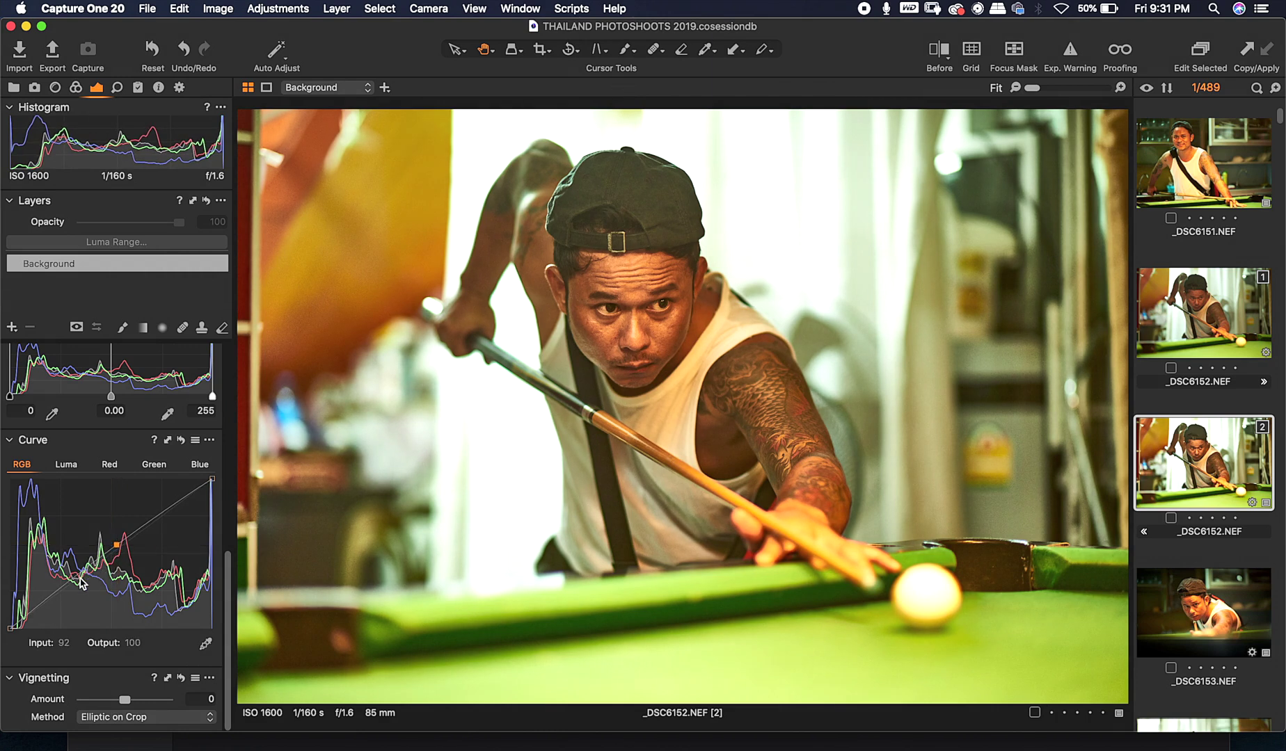
{"action": "left_click_drag", "start_coordinate": [70, 577], "coordinate": [73, 581]}
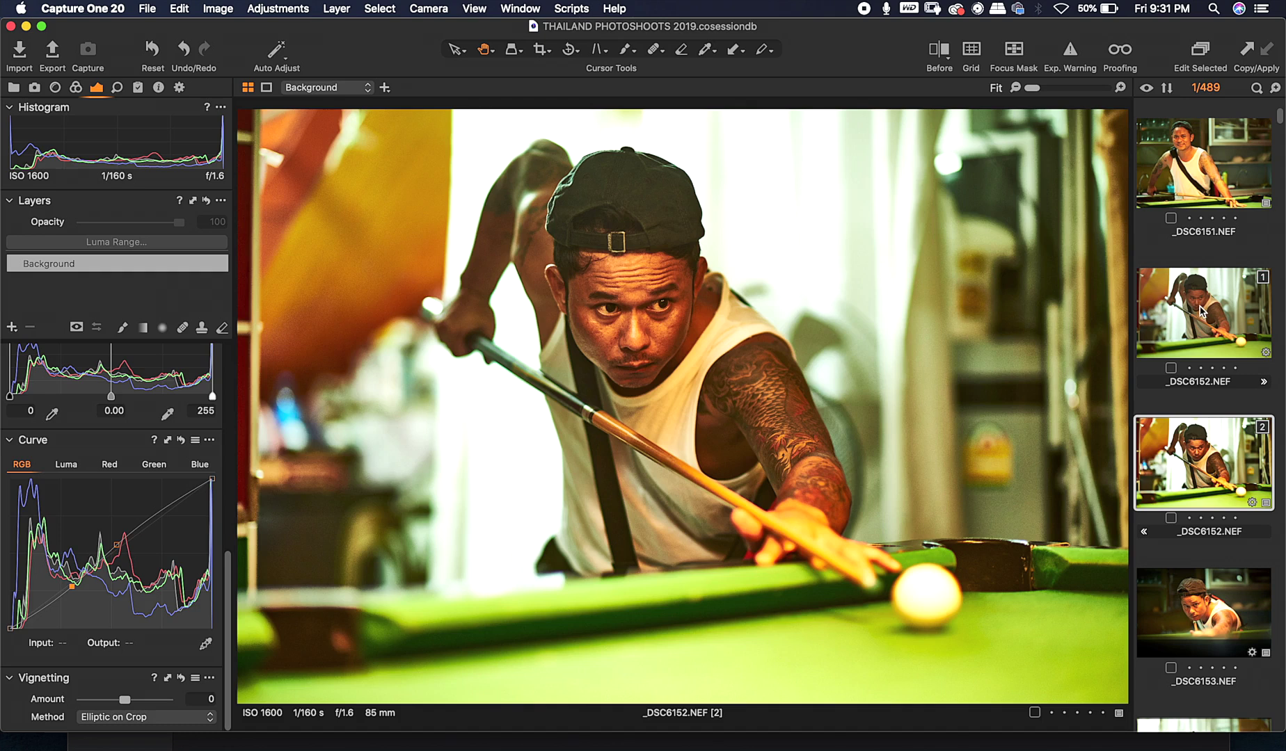
{"action": "left_click", "coordinate": [1198, 342]}
{"action": "left_click", "coordinate": [1193, 486]}
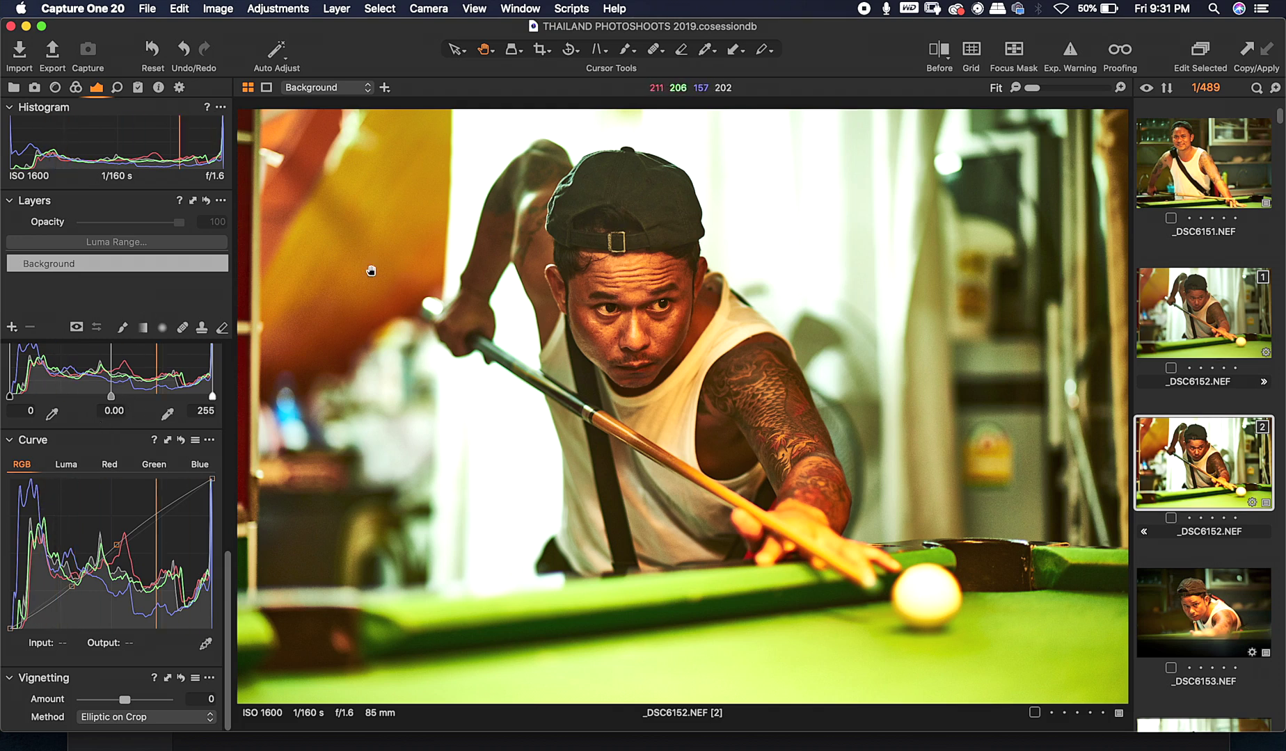
Step: Add a raised upper-midtone point and a lower-midtone anchor to the second variant's Luma curve, and compare it with the original variant
{"action": "left_click", "coordinate": [68, 467]}
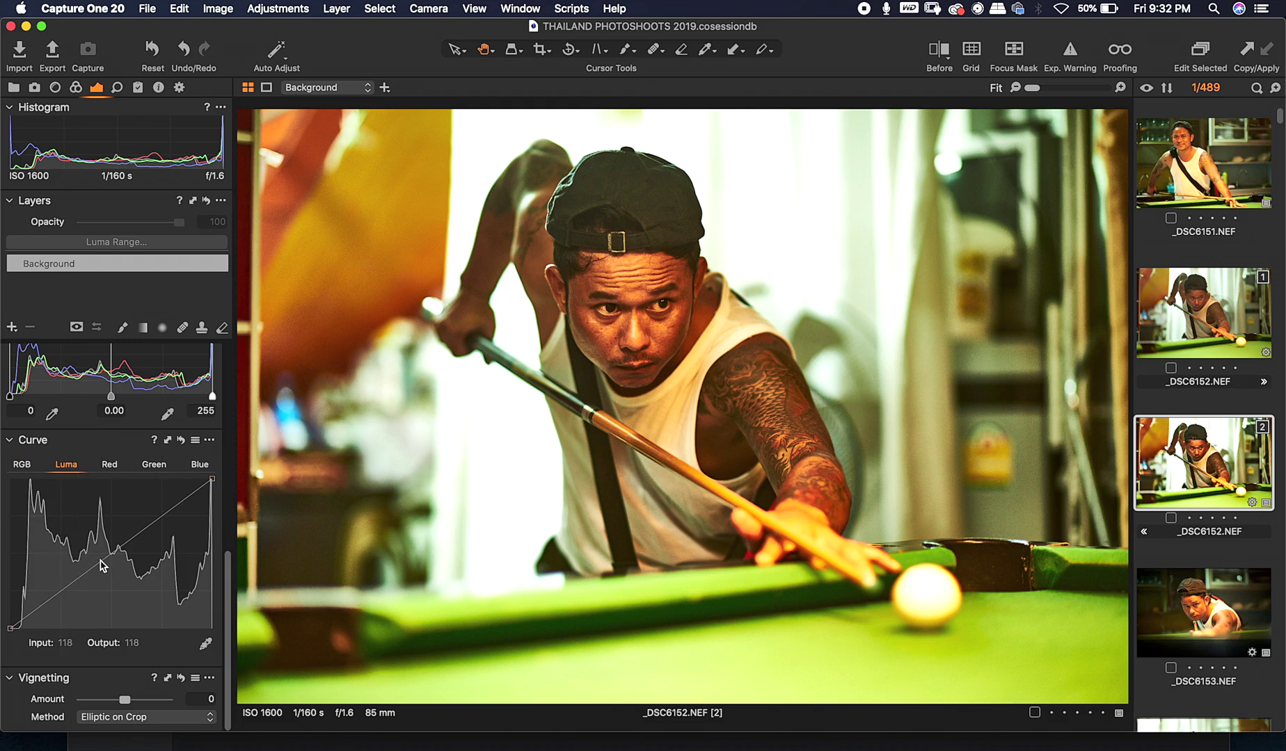
{"action": "left_click_drag", "start_coordinate": [105, 557], "coordinate": [127, 534]}
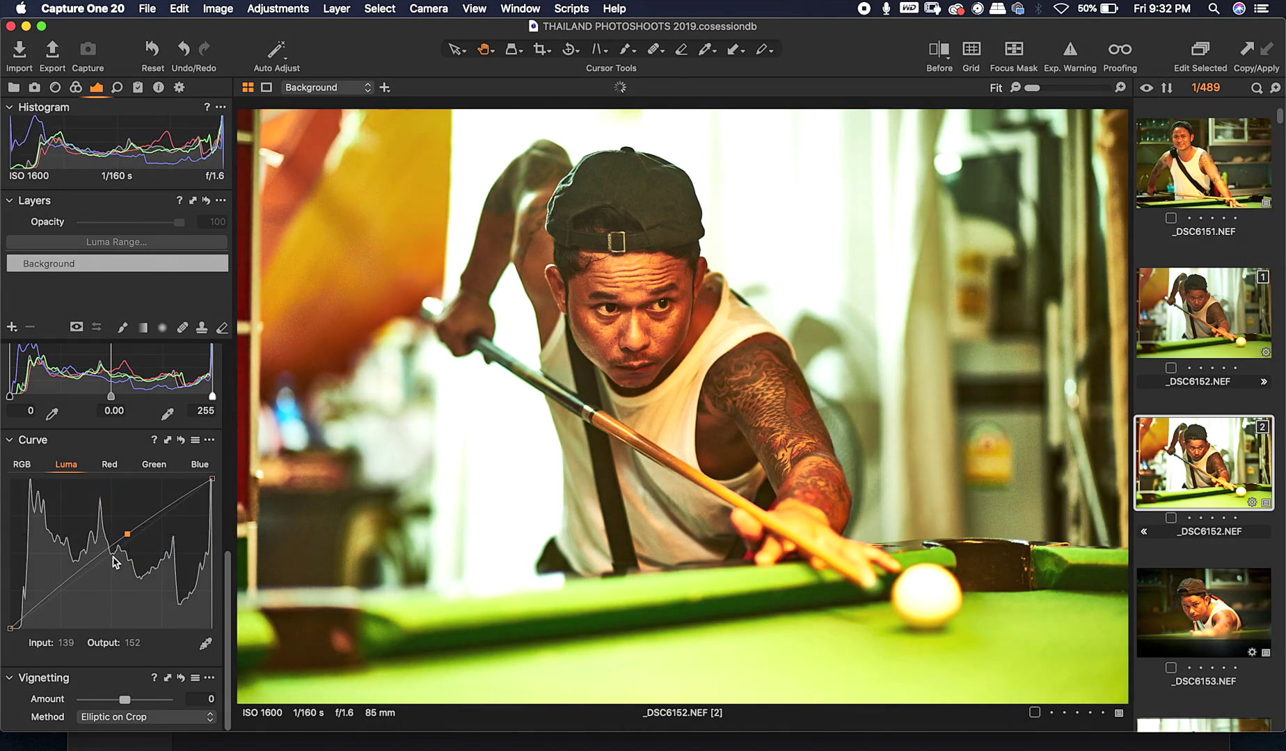
{"action": "left_click", "coordinate": [101, 557]}
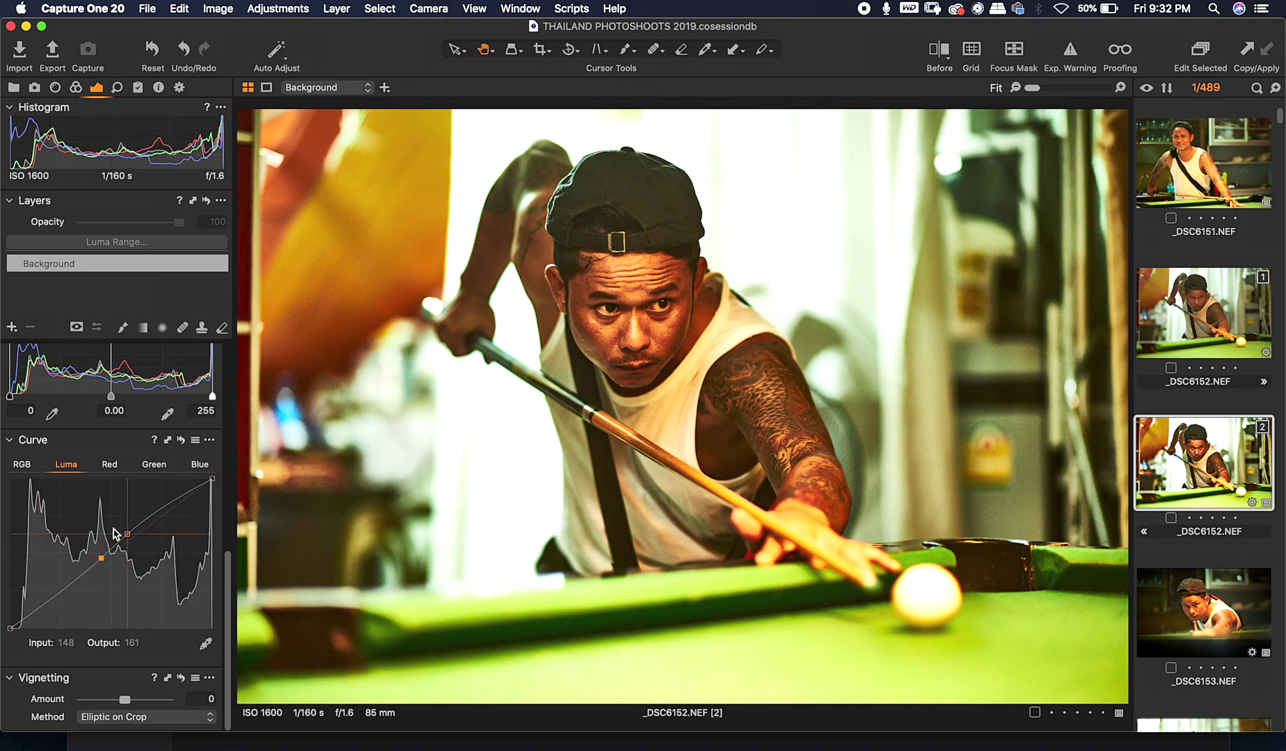
{"action": "mouse_move", "coordinate": [103, 557]}
{"action": "left_mouse_down"}
{"action": "mouse_move", "coordinate": [96, 547]}
{"action": "mouse_move", "coordinate": [93, 562]}
{"action": "left_mouse_up"}
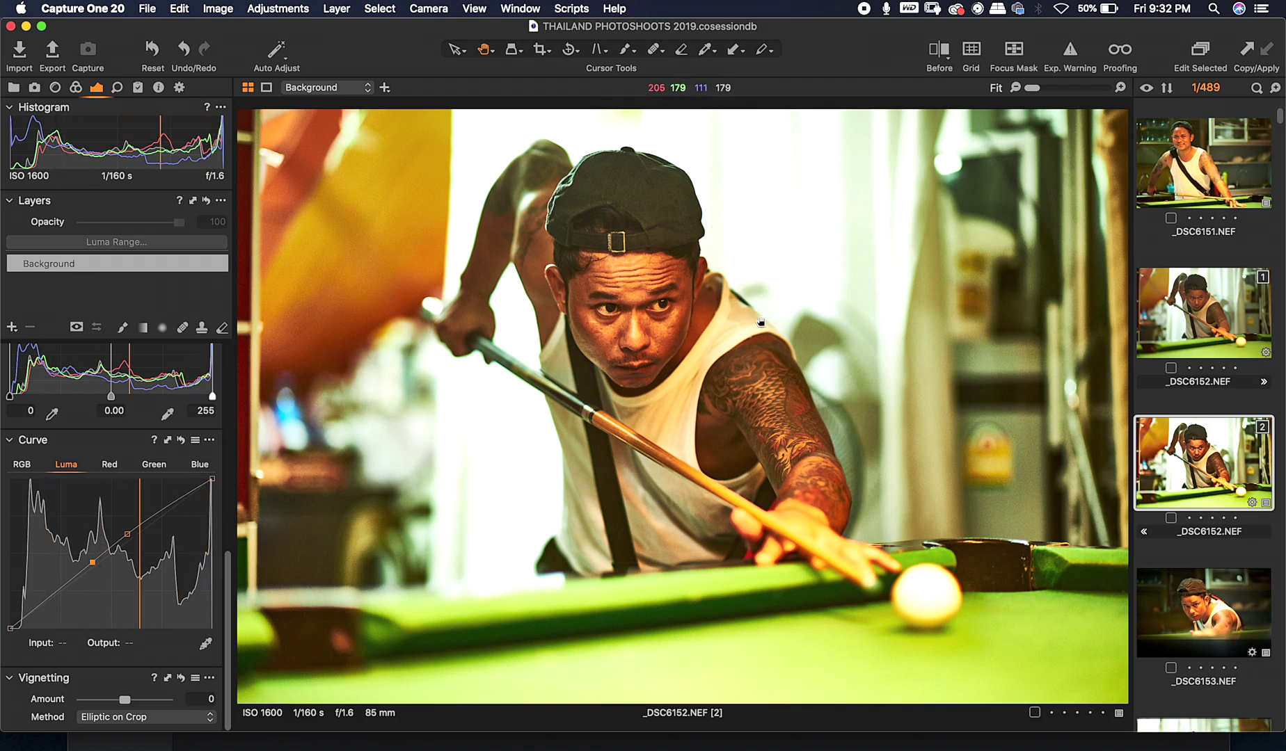
{"action": "left_click", "coordinate": [1183, 316]}
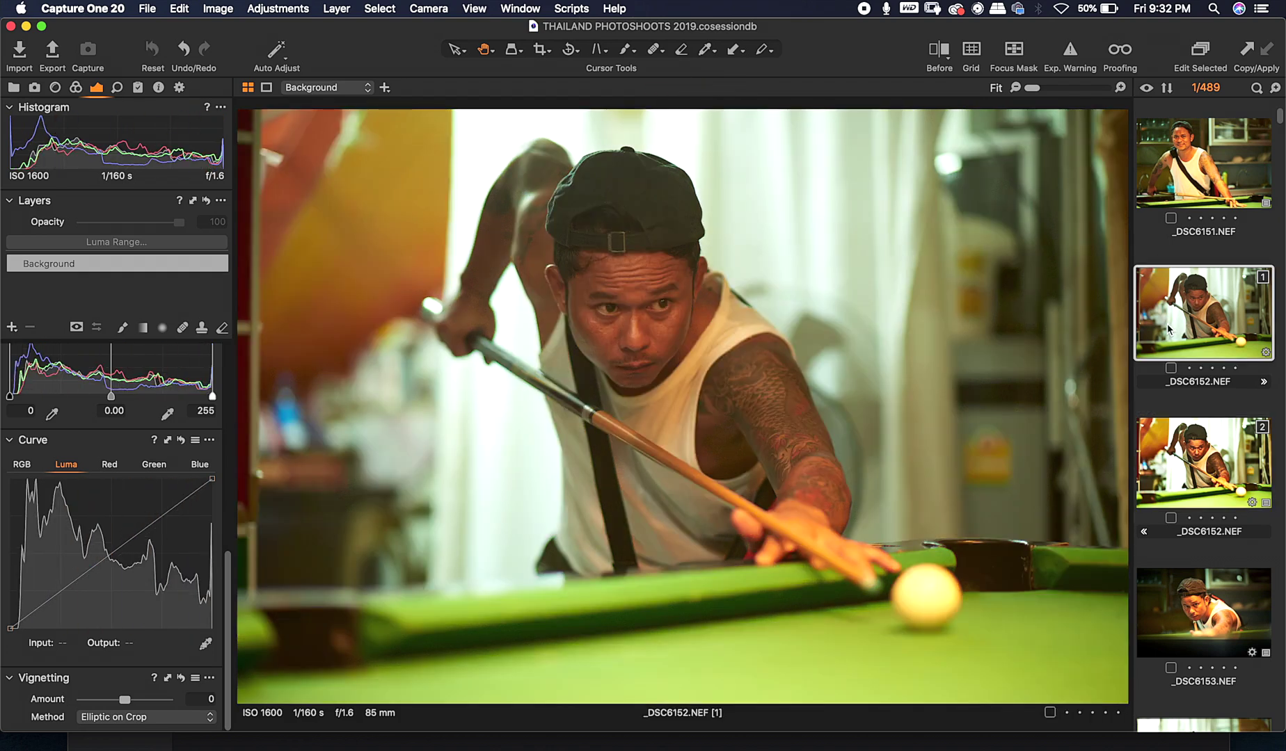
{"action": "left_click", "coordinate": [1185, 453]}
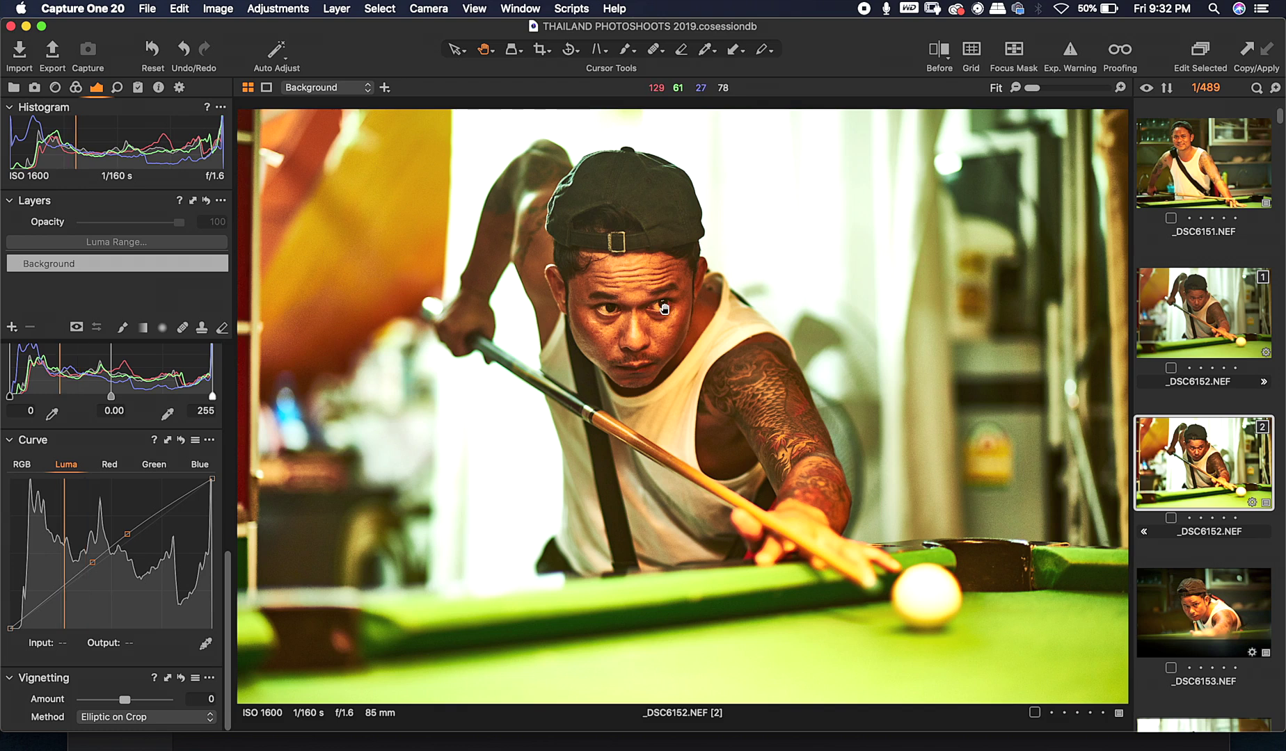
Step: Lower the second variant's Saturation to -9 and compare it with the original variant
{"action": "scroll", "coordinate": [133, 369], "scroll_direction": "up", "scroll_amount": 3}
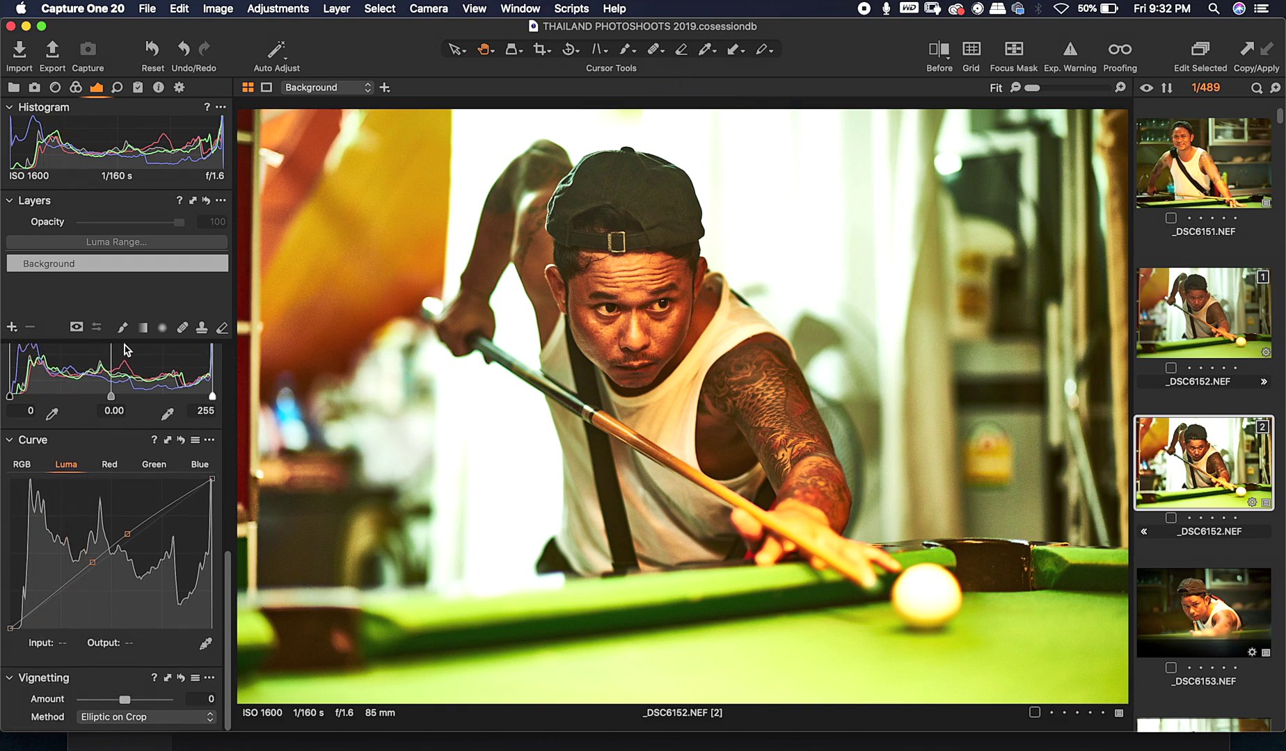
{"action": "scroll", "coordinate": [133, 369], "scroll_direction": "up", "scroll_amount": 10}
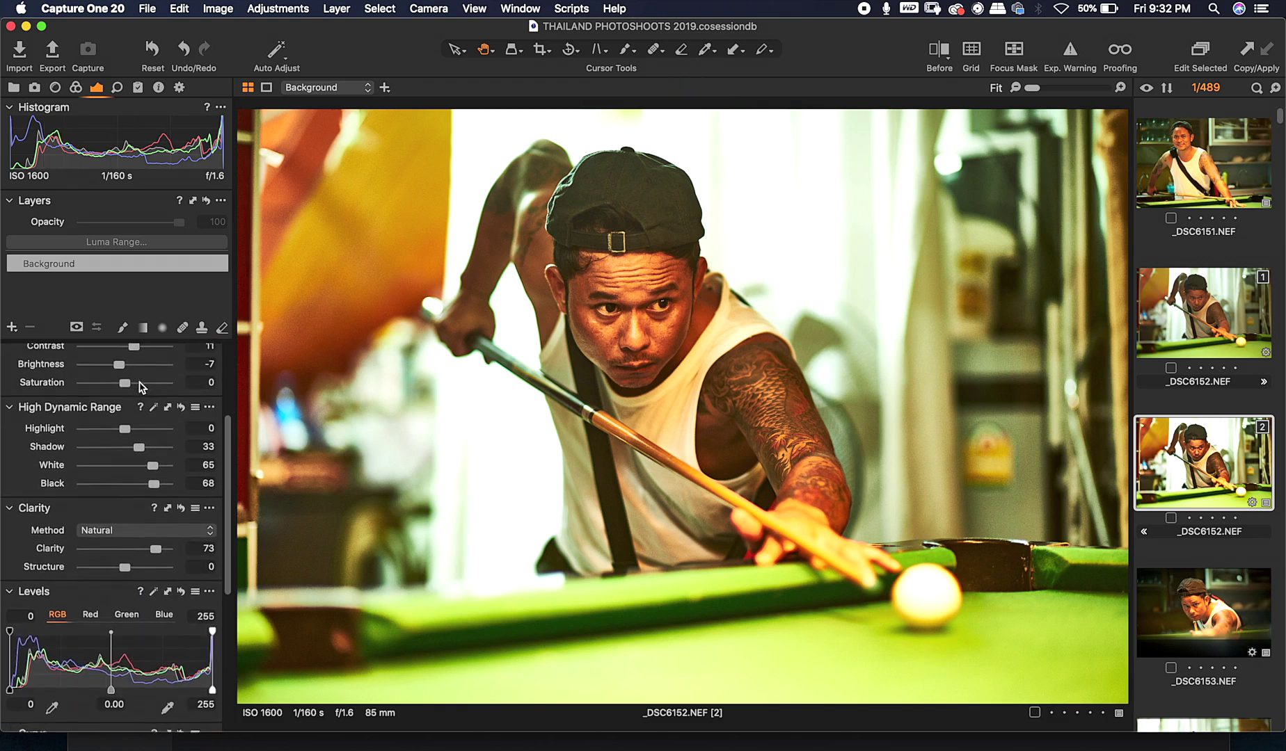
{"action": "scroll", "coordinate": [142, 381], "scroll_direction": "up", "scroll_amount": 2}
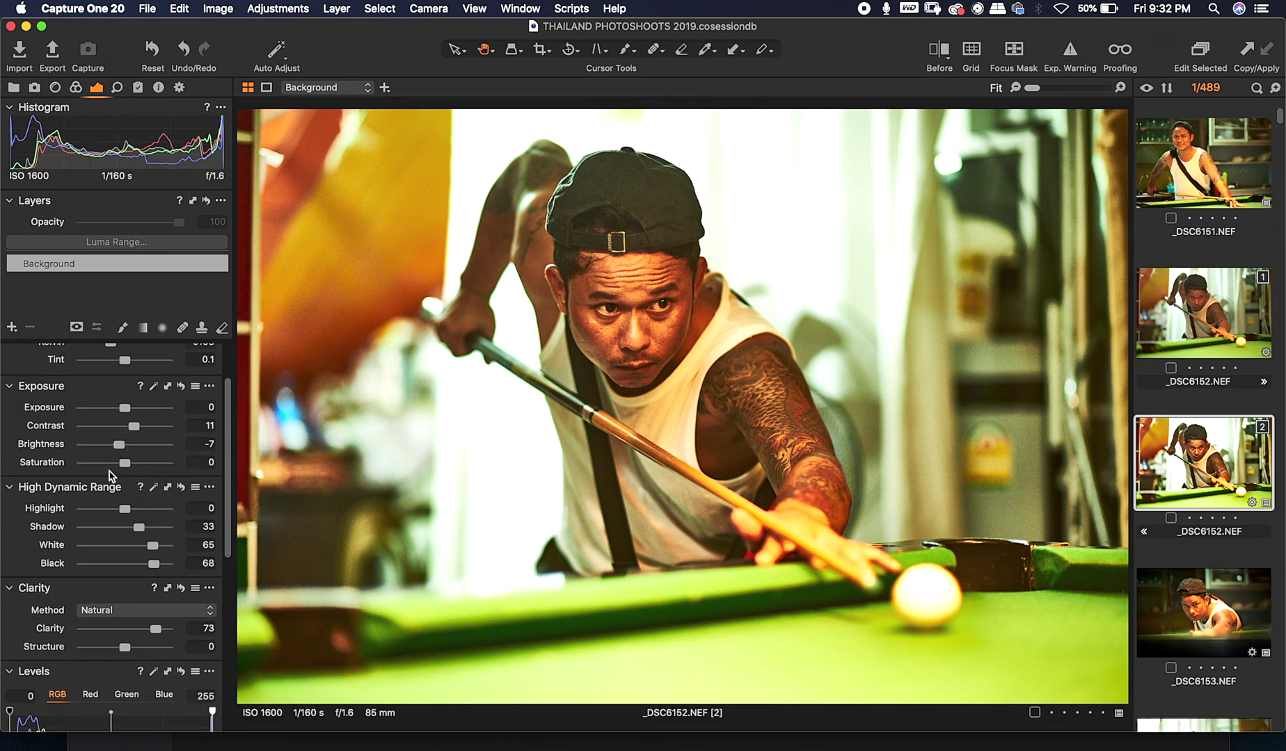
{"action": "mouse_move", "coordinate": [124, 462]}
{"action": "left_mouse_down"}
{"action": "mouse_move", "coordinate": [144, 466]}
{"action": "mouse_move", "coordinate": [97, 465]}
{"action": "mouse_move", "coordinate": [120, 476]}
{"action": "left_mouse_up"}
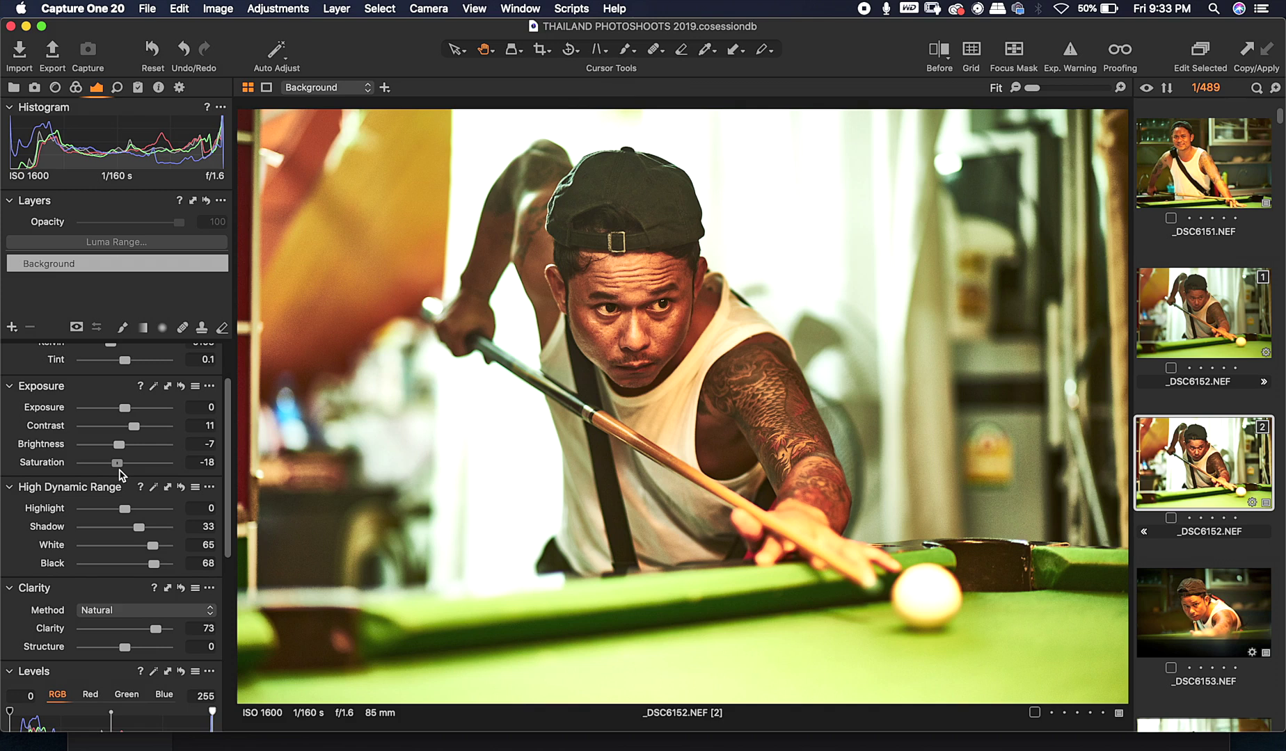
{"action": "left_click_drag", "start_coordinate": [123, 475], "coordinate": [126, 476]}
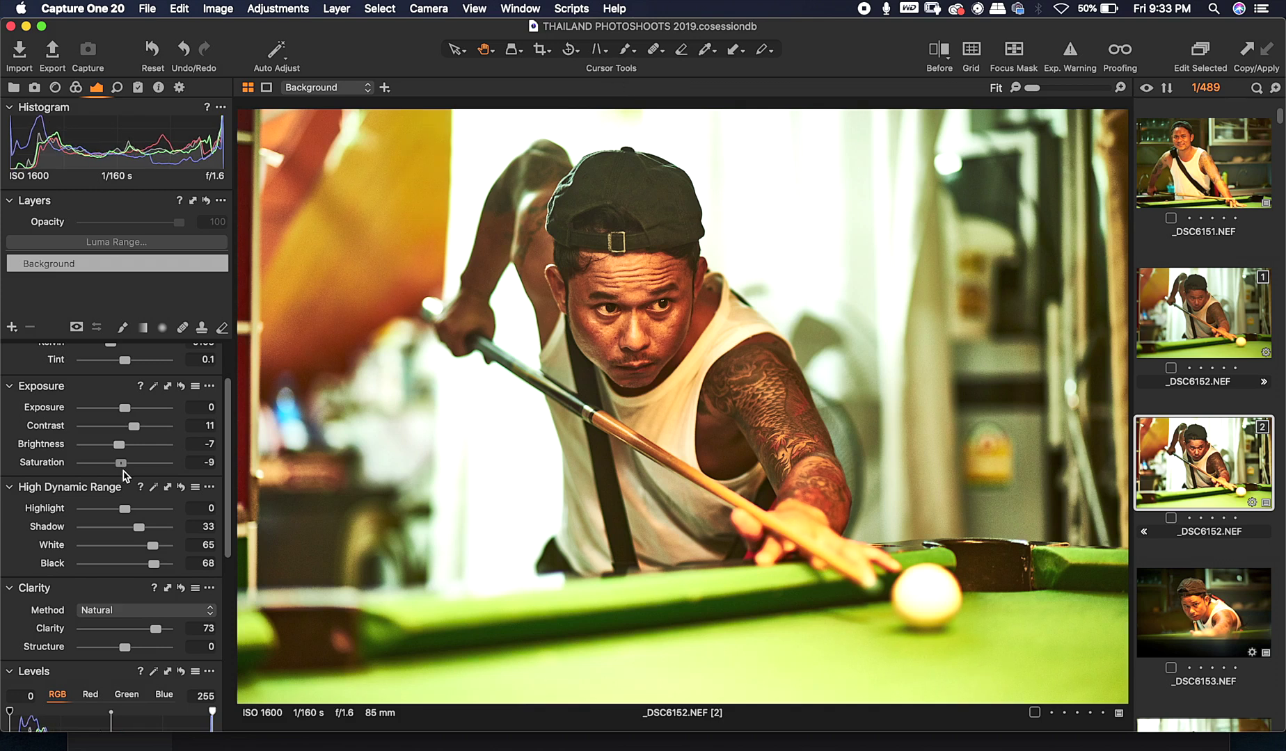
{"action": "left_click", "coordinate": [1196, 320]}
{"action": "left_click", "coordinate": [1190, 442]}
Step: Warm the second variant's white balance by setting Kelvin to 6531 and Tint to 4.7
{"action": "scroll", "coordinate": [72, 562], "scroll_direction": "down", "scroll_amount": 3}
{"action": "scroll", "coordinate": [66, 487], "scroll_direction": "up", "scroll_amount": 5}
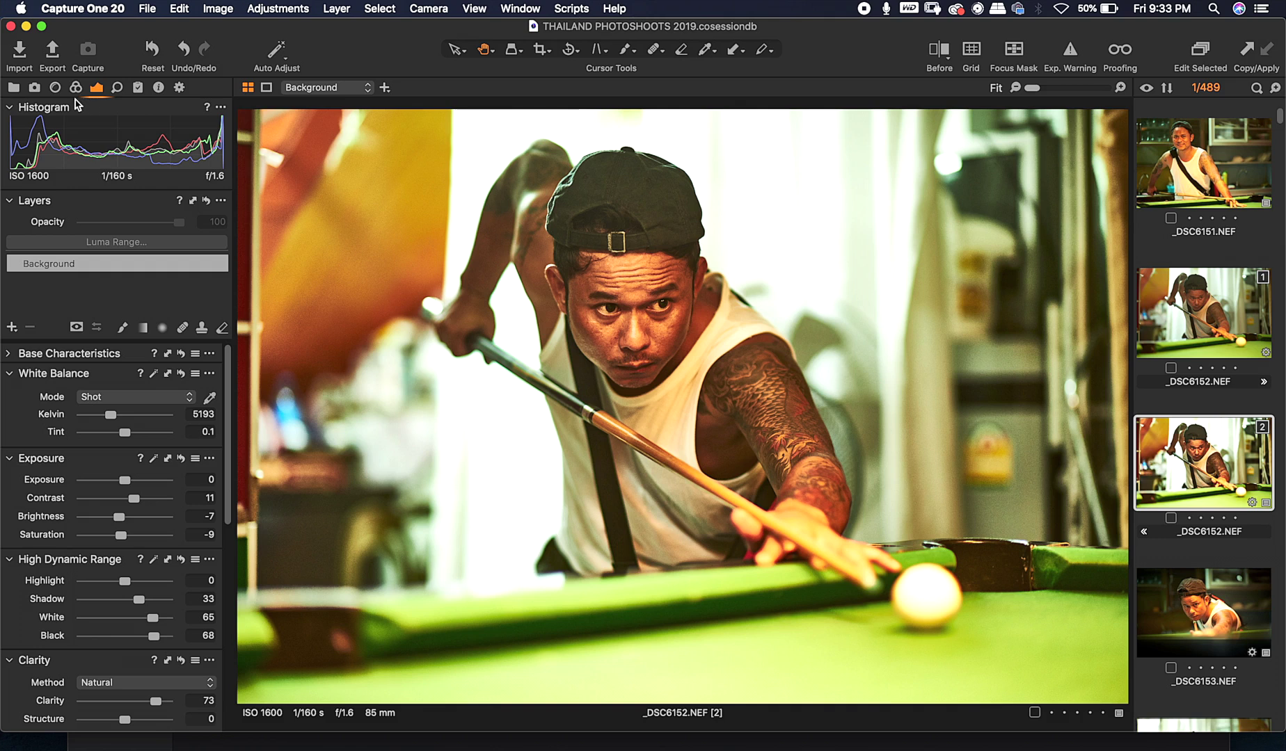
{"action": "left_click", "coordinate": [76, 89]}
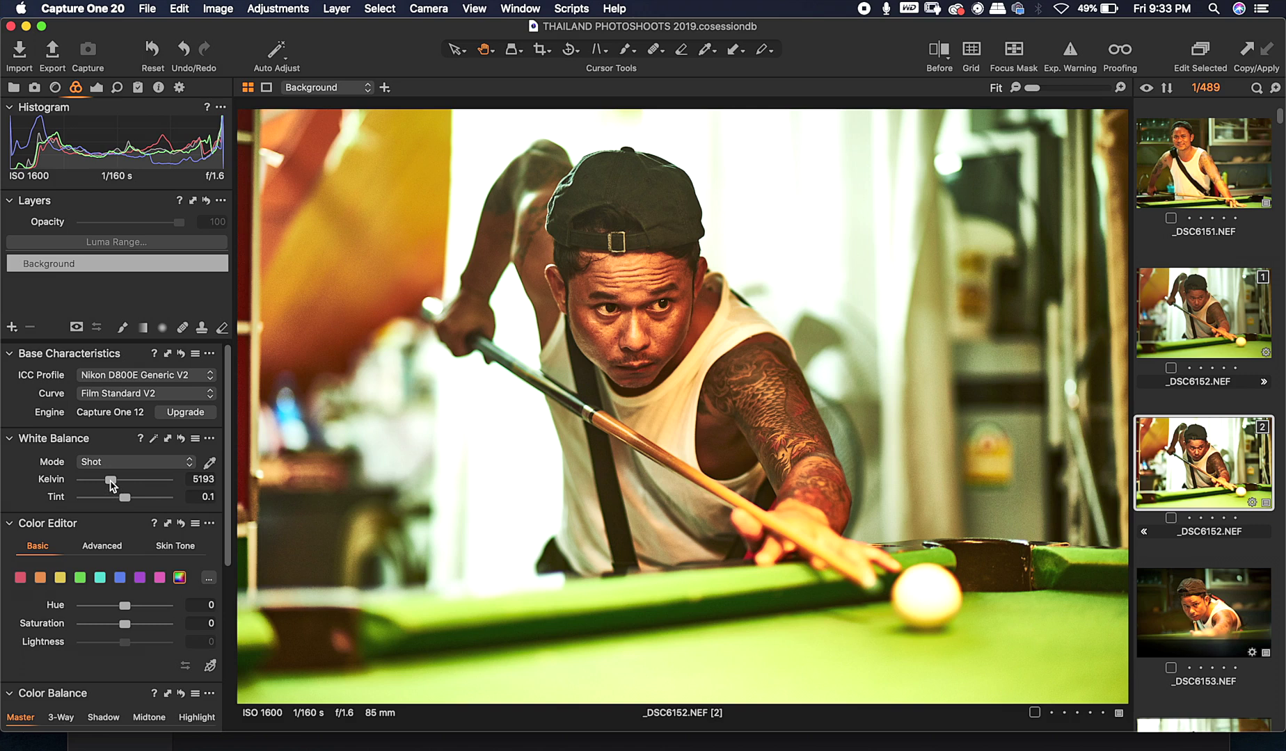
{"action": "left_click_drag", "start_coordinate": [110, 480], "coordinate": [121, 481]}
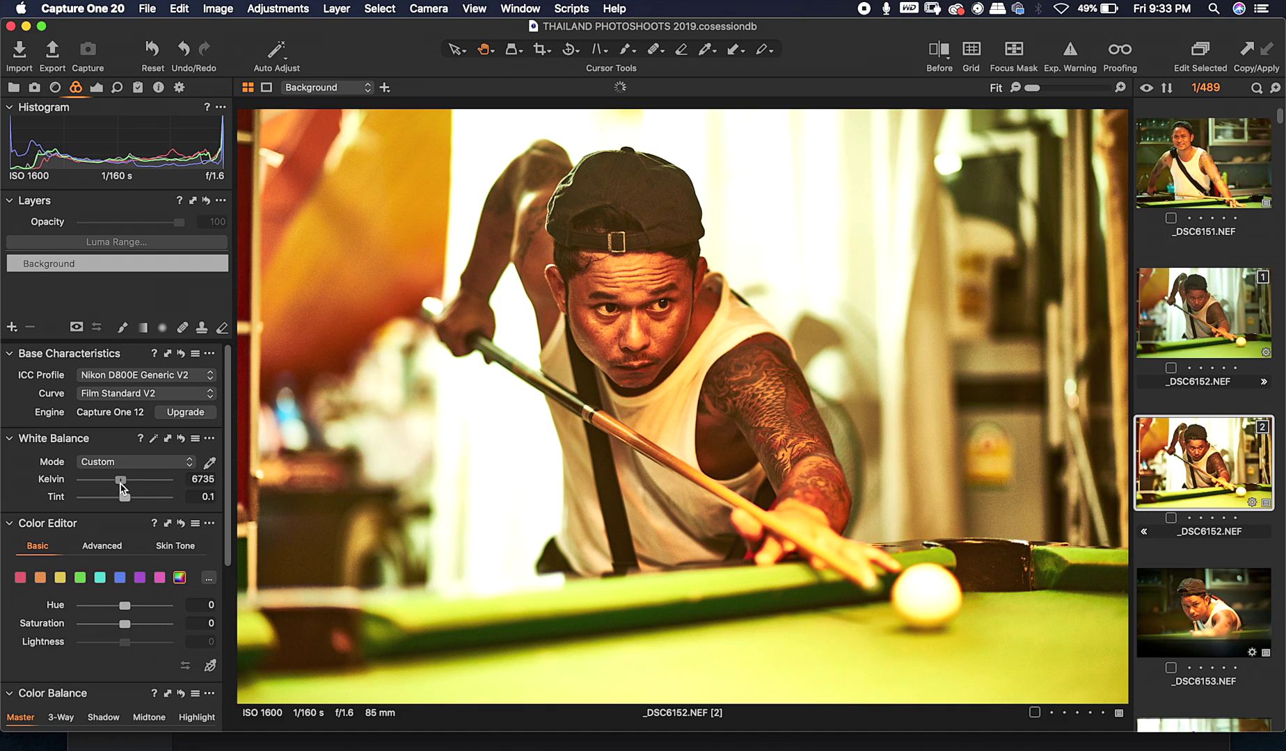
{"action": "left_click_drag", "start_coordinate": [120, 484], "coordinate": [119, 484]}
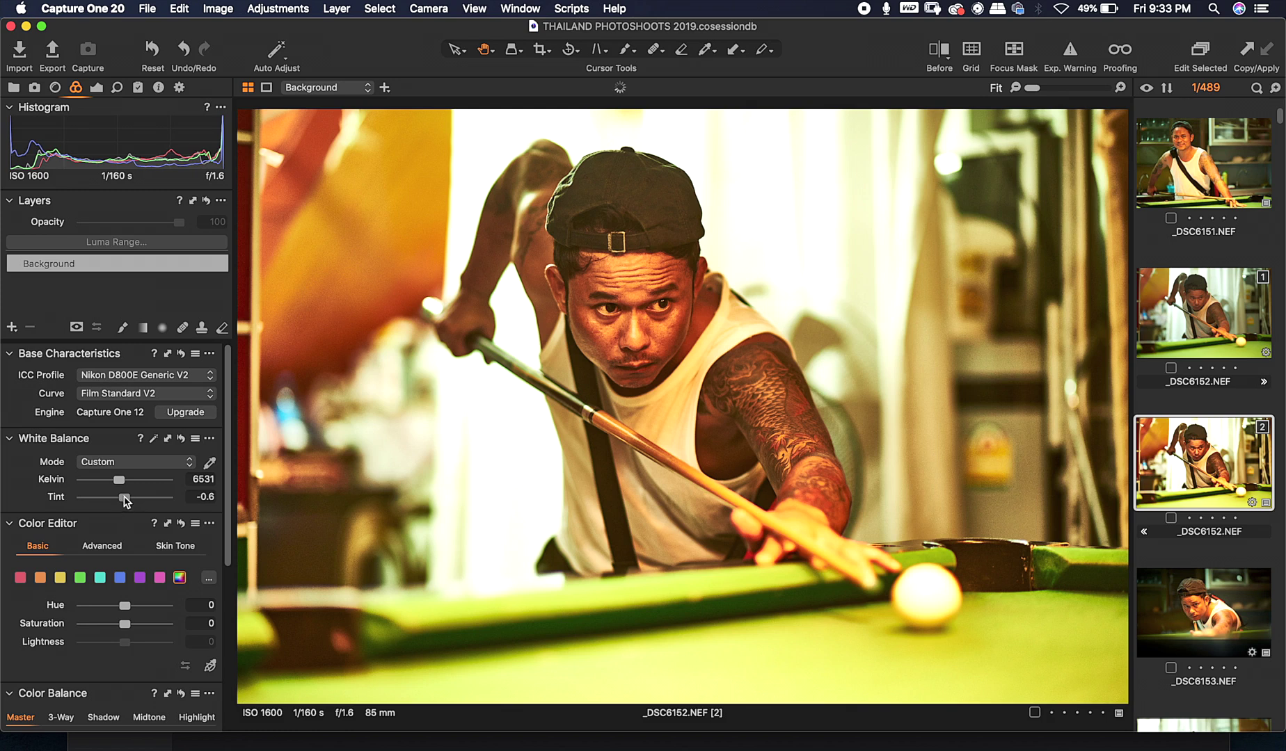
{"action": "left_click_drag", "start_coordinate": [128, 501], "coordinate": [128, 504]}
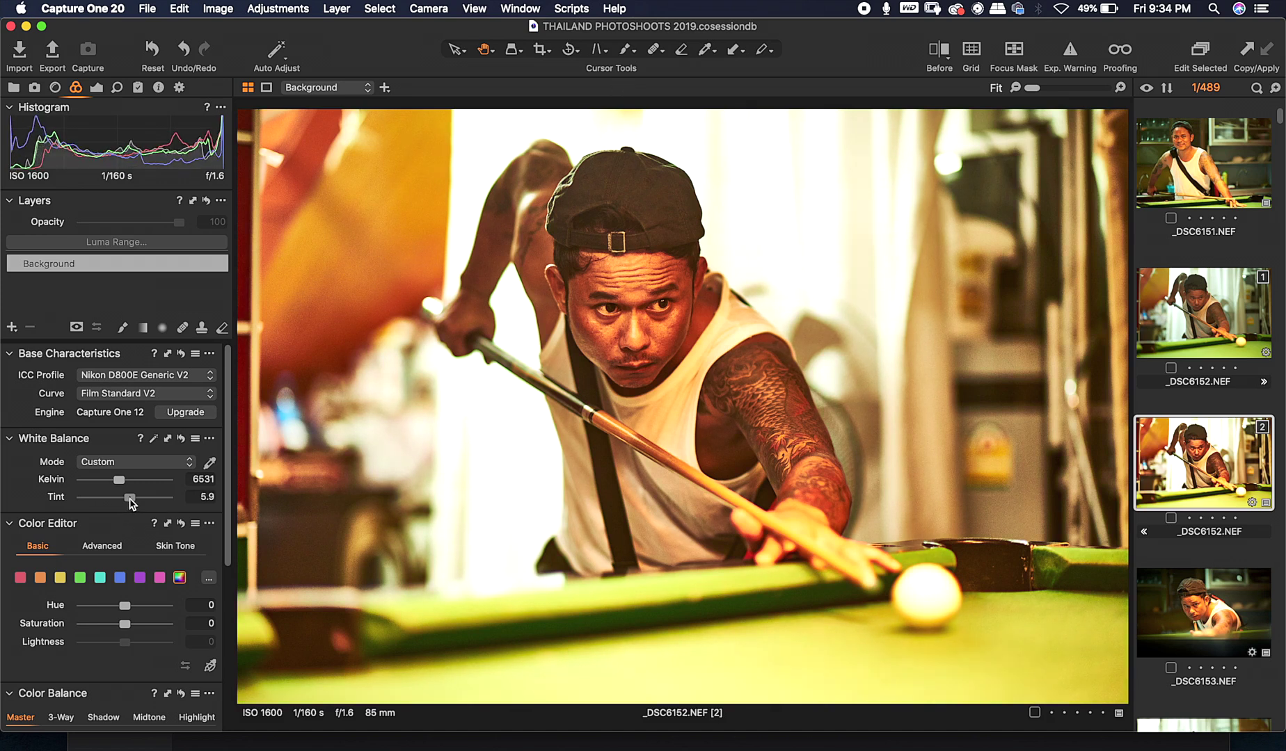
{"action": "left_click_drag", "start_coordinate": [133, 502], "coordinate": [130, 503]}
Step: Compare the edited second variant with its unadjusted state in the Before/After split view, sweeping the divider across the photo
{"action": "left_click", "coordinate": [940, 50]}
{"action": "left_click_drag", "start_coordinate": [681, 407], "coordinate": [238, 410]}
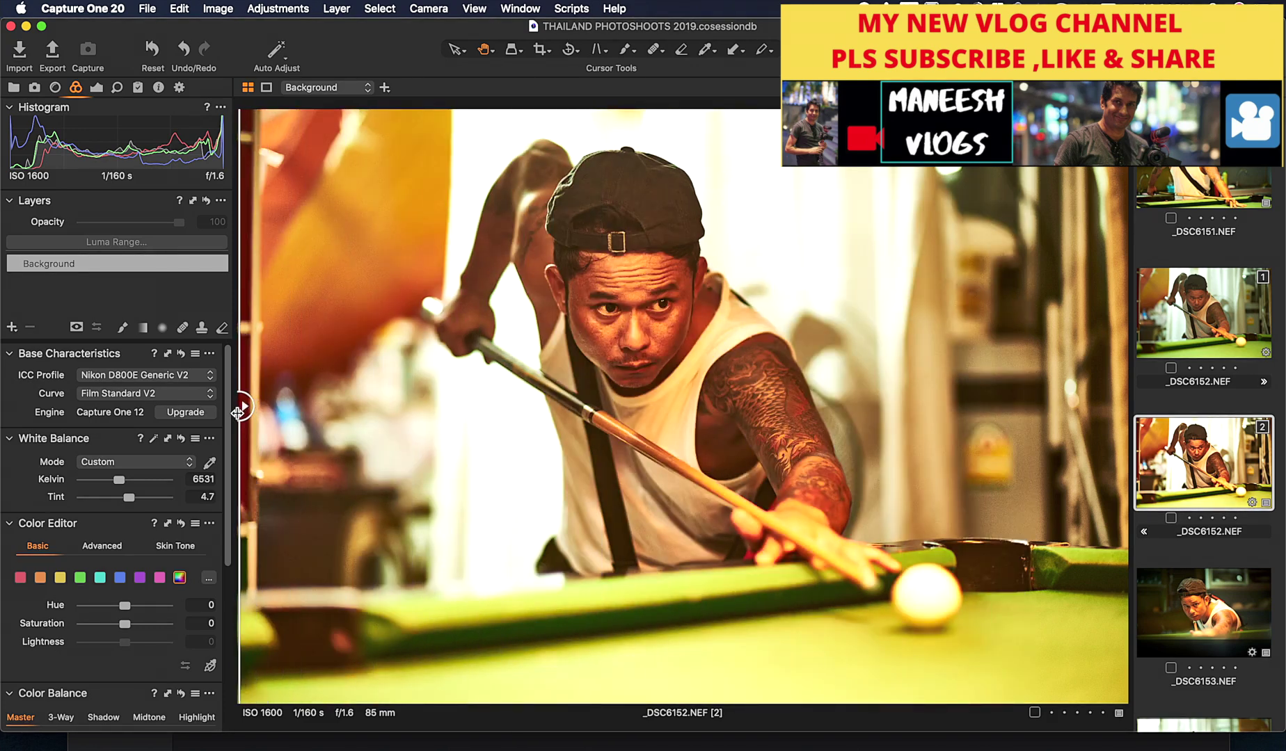
{"action": "left_click_drag", "start_coordinate": [238, 412], "coordinate": [242, 407]}
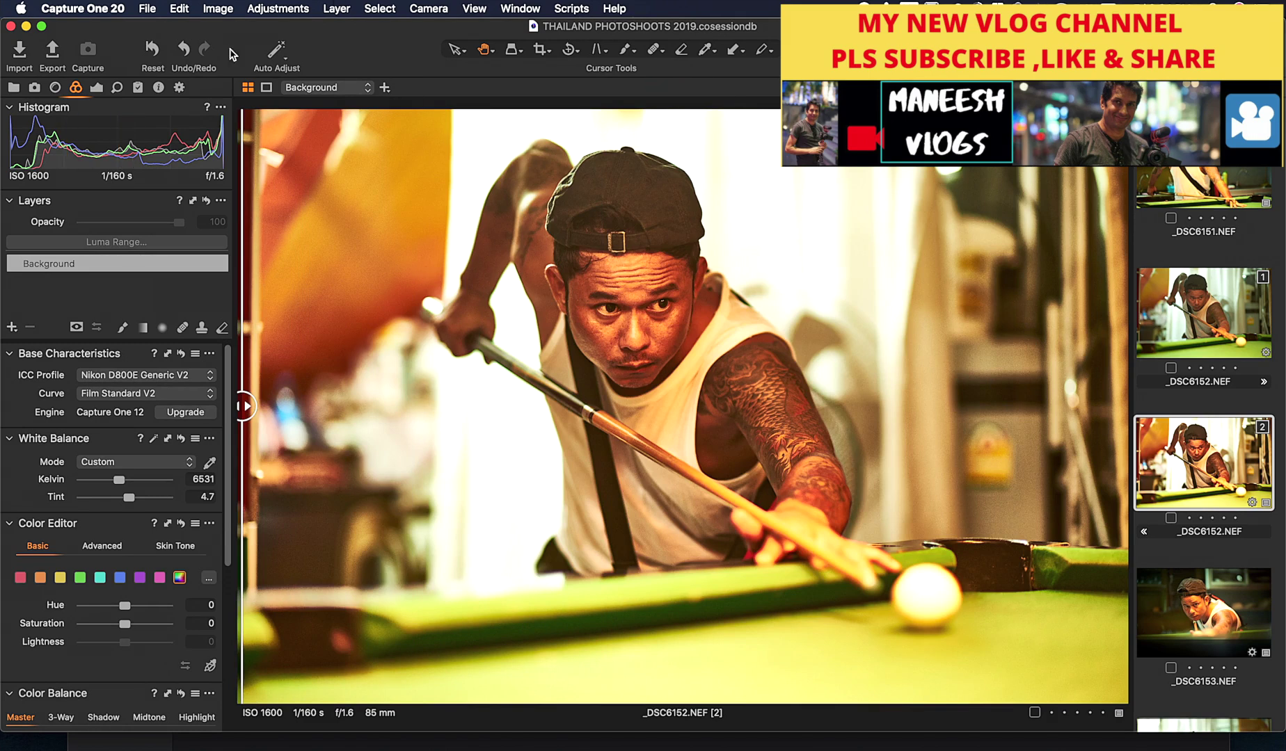
{"action": "left_click", "coordinate": [96, 88]}
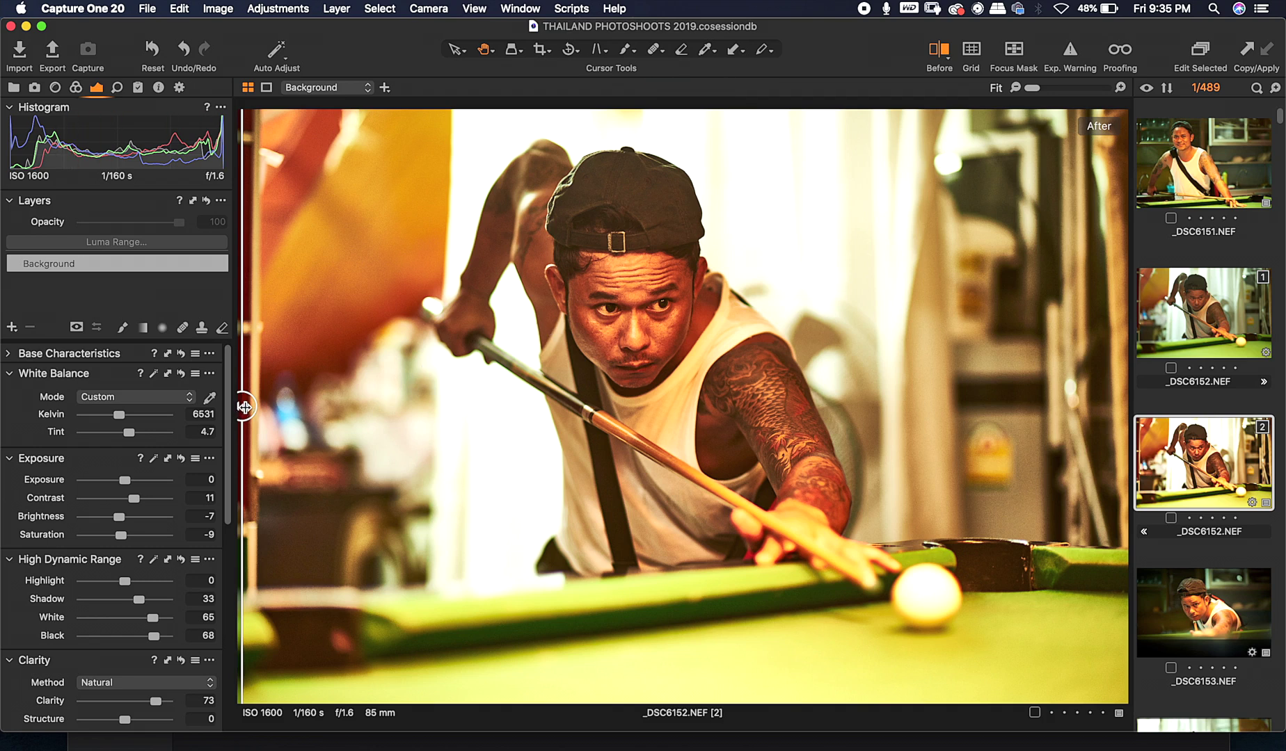
{"action": "mouse_move", "coordinate": [251, 406]}
{"action": "left_mouse_down"}
{"action": "mouse_move", "coordinate": [487, 376]}
{"action": "mouse_move", "coordinate": [941, 404]}
{"action": "mouse_move", "coordinate": [1079, 349]}
{"action": "mouse_move", "coordinate": [243, 404]}
{"action": "mouse_move", "coordinate": [878, 397]}
{"action": "mouse_move", "coordinate": [1075, 375]}
{"action": "mouse_move", "coordinate": [244, 407]}
{"action": "mouse_move", "coordinate": [661, 380]}
{"action": "mouse_move", "coordinate": [1113, 405]}
{"action": "mouse_move", "coordinate": [254, 405]}
{"action": "mouse_move", "coordinate": [756, 416]}
{"action": "mouse_move", "coordinate": [998, 404]}
{"action": "mouse_move", "coordinate": [253, 405]}
{"action": "mouse_move", "coordinate": [487, 405]}
{"action": "mouse_move", "coordinate": [1158, 445]}
{"action": "mouse_move", "coordinate": [278, 405]}
{"action": "mouse_move", "coordinate": [1099, 405]}
{"action": "mouse_move", "coordinate": [1120, 474]}
{"action": "mouse_move", "coordinate": [1135, 482]}
{"action": "mouse_move", "coordinate": [732, 405]}
{"action": "mouse_move", "coordinate": [238, 410]}
{"action": "left_mouse_up"}
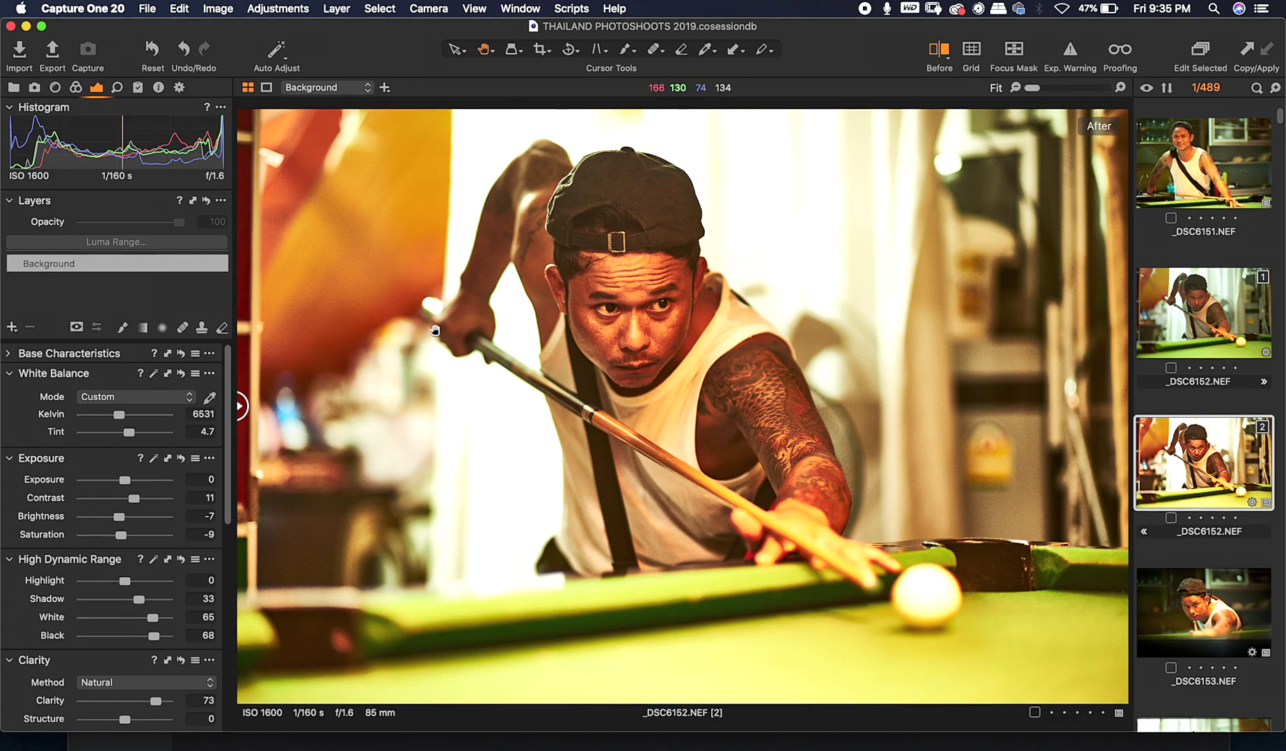